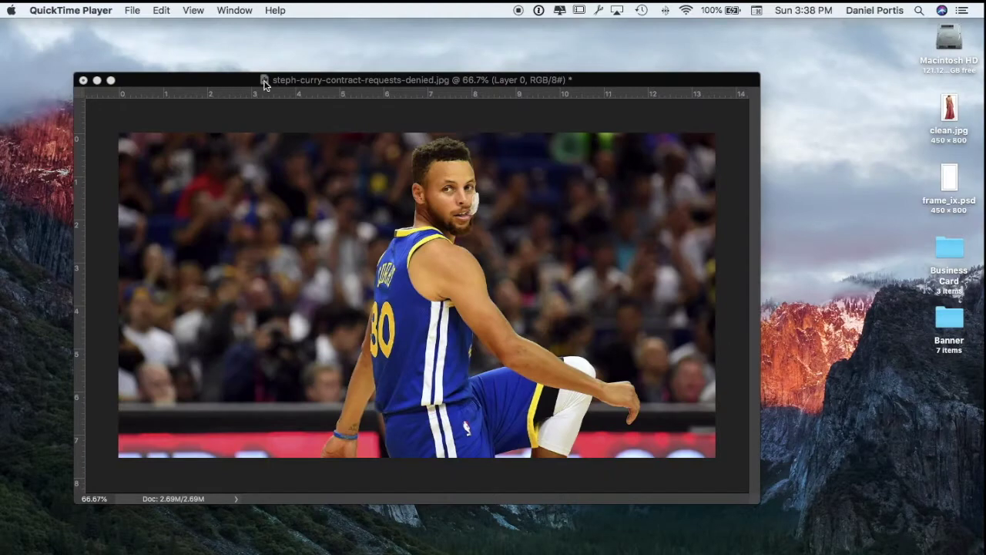
Bring the steph-curry-contract-requests-denied.jpg document window to the front
click(253, 82)
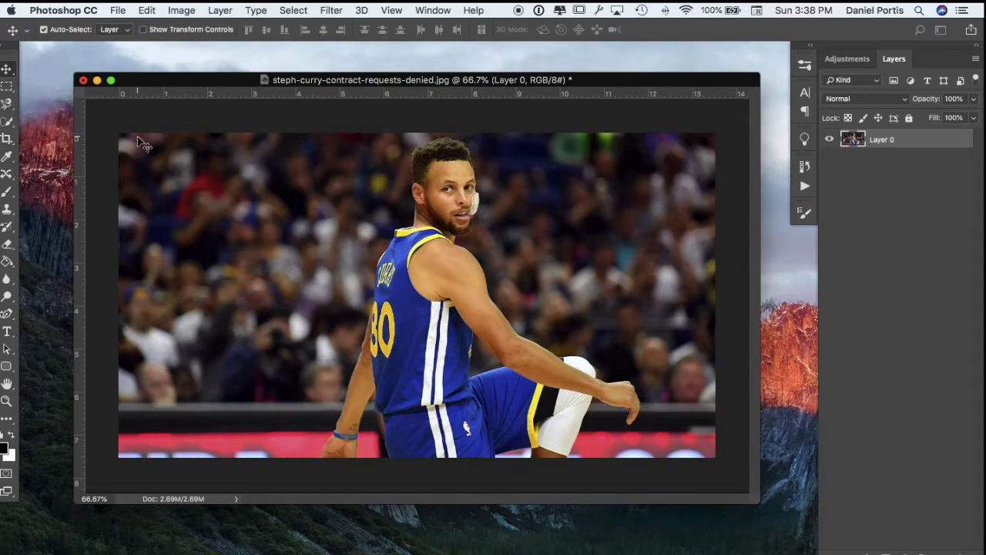
Nudge the photo's document window up and enlarge it from its bottom-right corner
drag(223, 79, 219, 71)
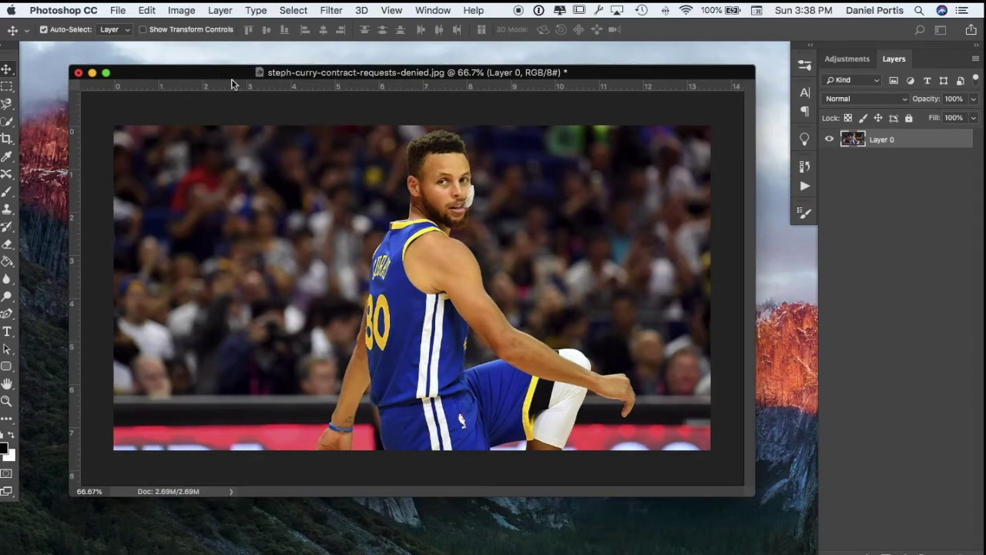
drag(763, 501, 772, 512)
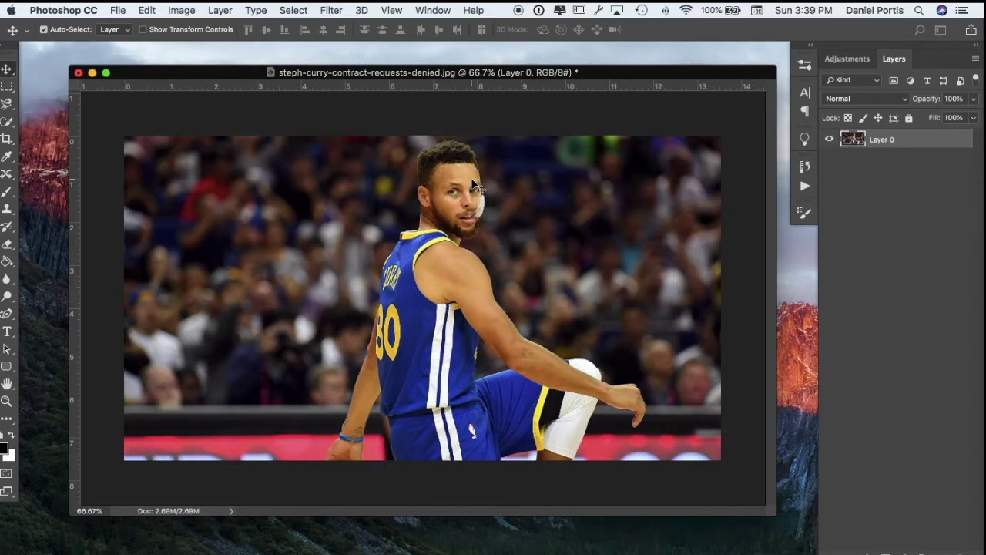
Select the player with Select > Subject and add a layer mask hiding the crowd
click(294, 10)
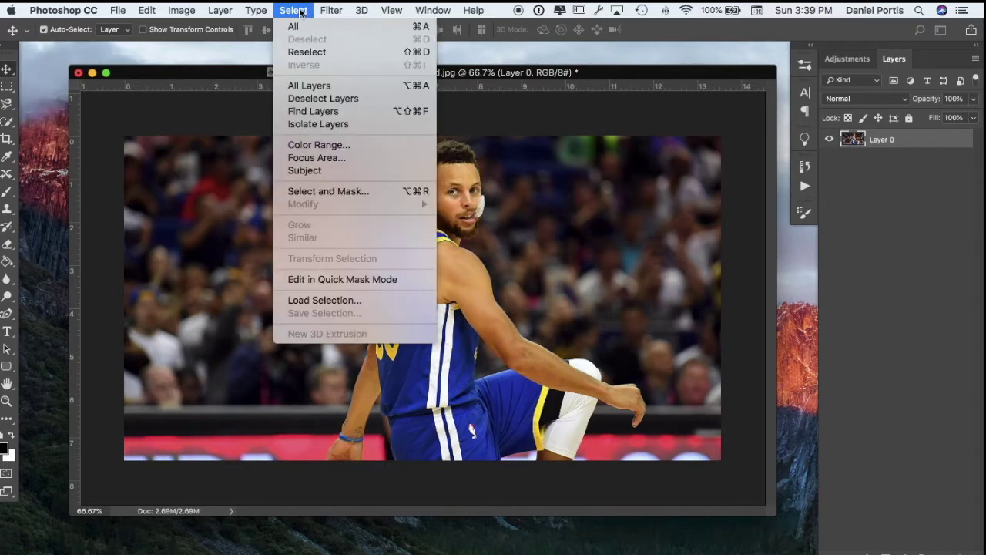
click(336, 178)
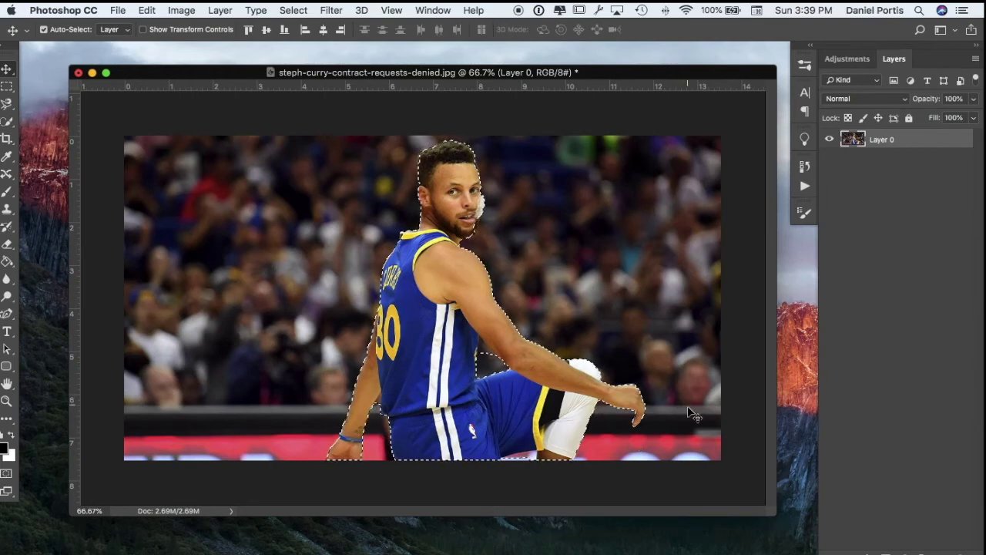
mouse_move(962, 549)
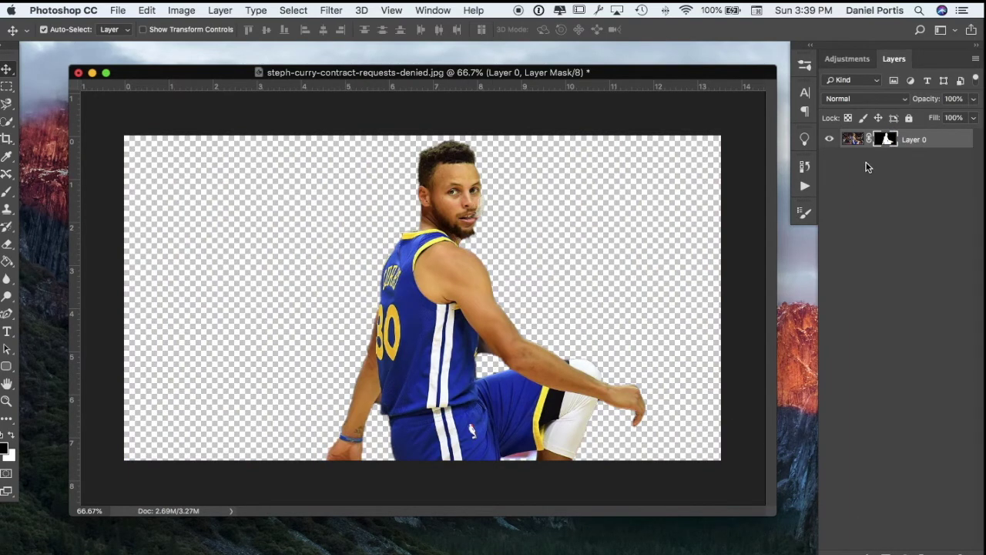
Zoom to 400% on the player's shoulder and scroll to the jersey's side stripes
super+click(435, 248)
super+click(436, 248)
super+click(435, 248)
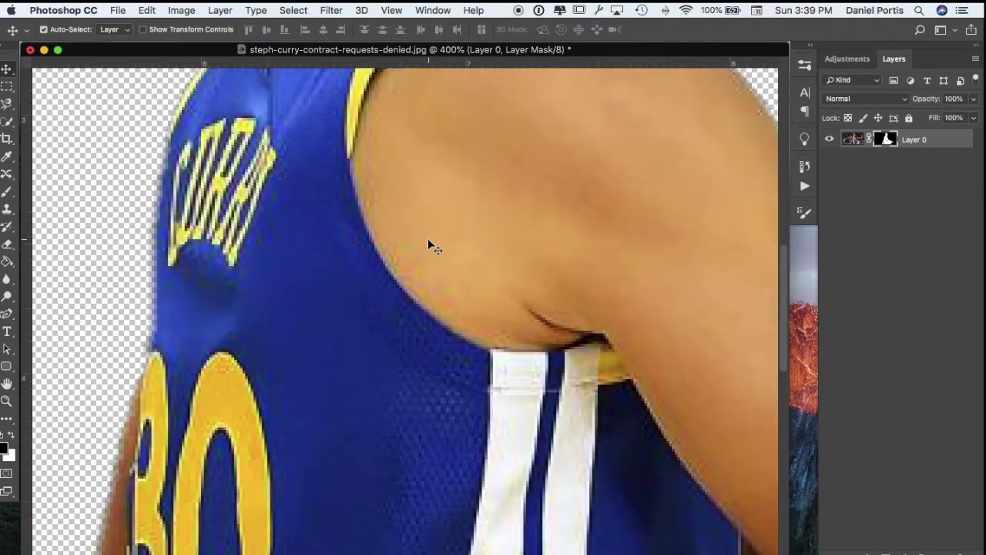
scroll(435, 248, down, 10)
scroll(436, 248, right, 6)
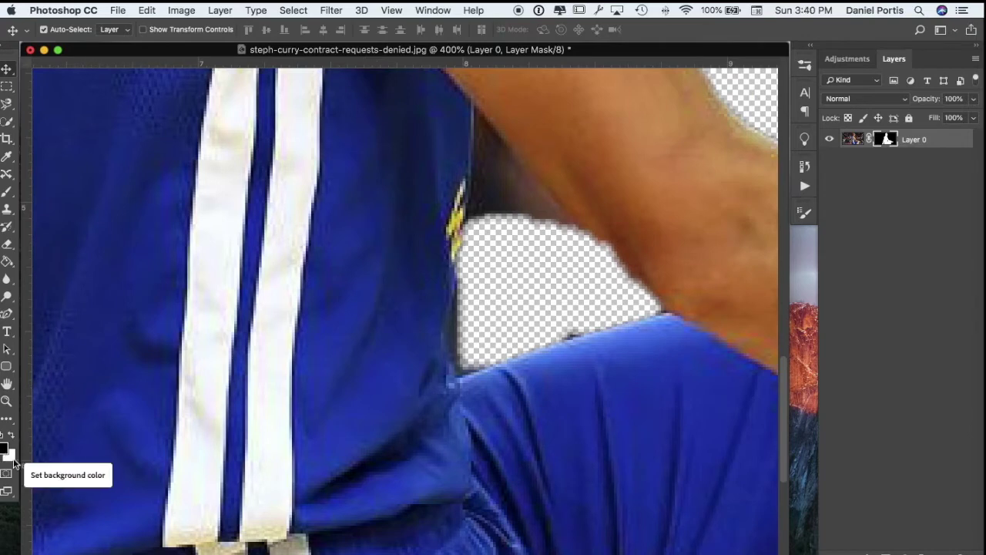
Set up a 7 px round Brush with 100% hardness
key(b)
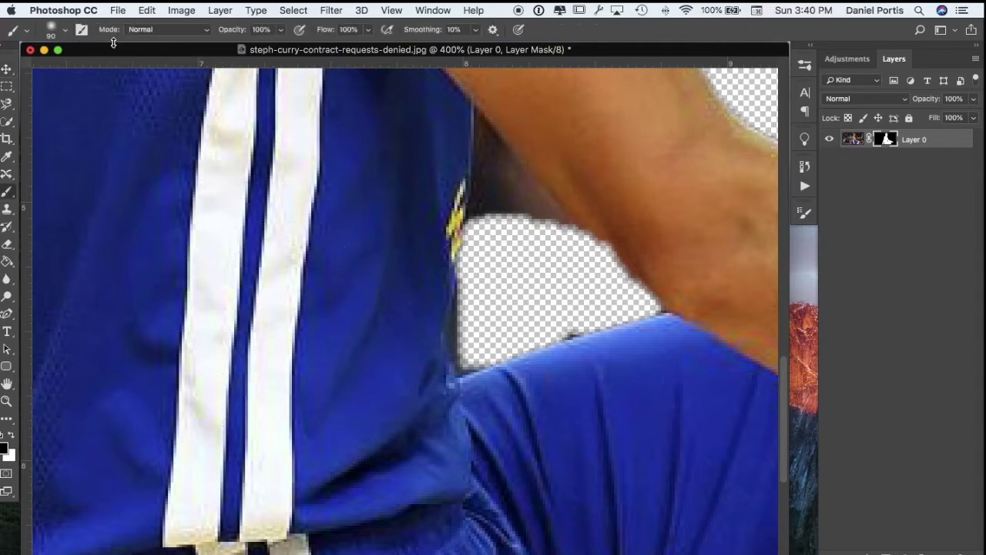
click(65, 31)
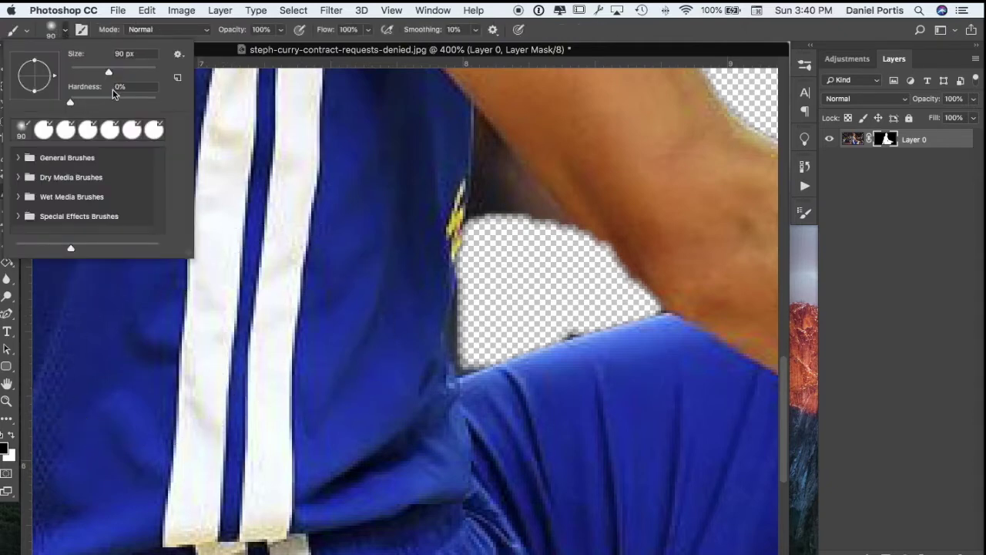
drag(80, 104, 162, 106)
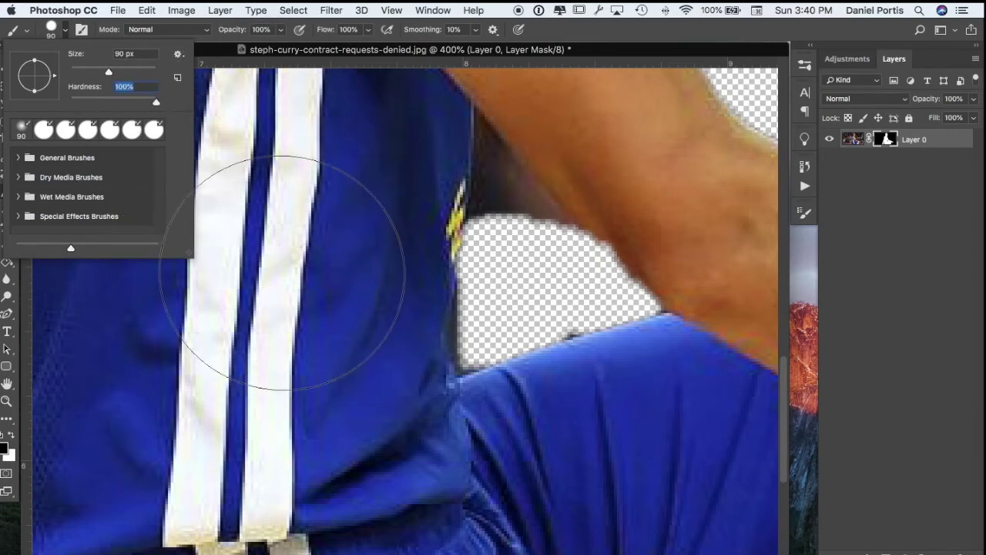
click(282, 274)
key(bracketleft)
key(bracketleft)
key(bracketleft)
key(bracketleft)
key(bracketleft)
key(bracketleft)
key(bracketleft)
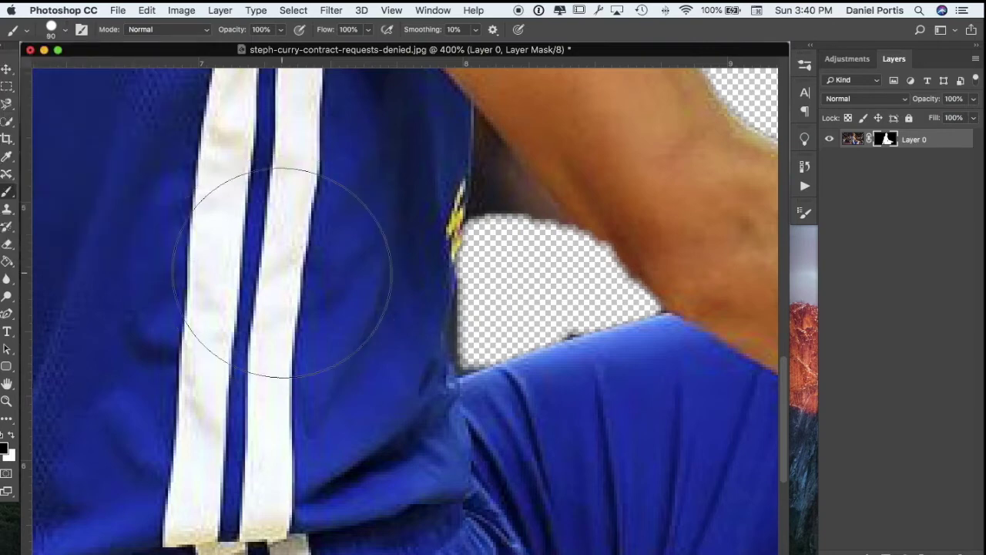
key(bracketleft)
key(bracketleft)
key(bracketleft)
key(bracketleft)
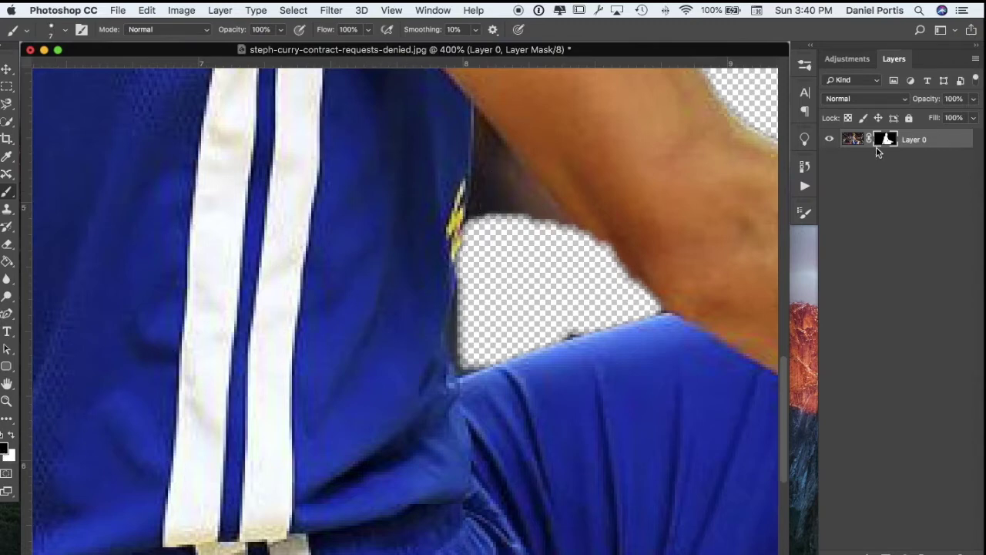
Paint black on the mask over the fringe along the jersey and sleeve edges and the under-arm gap
scroll(576, 235, up, 5)
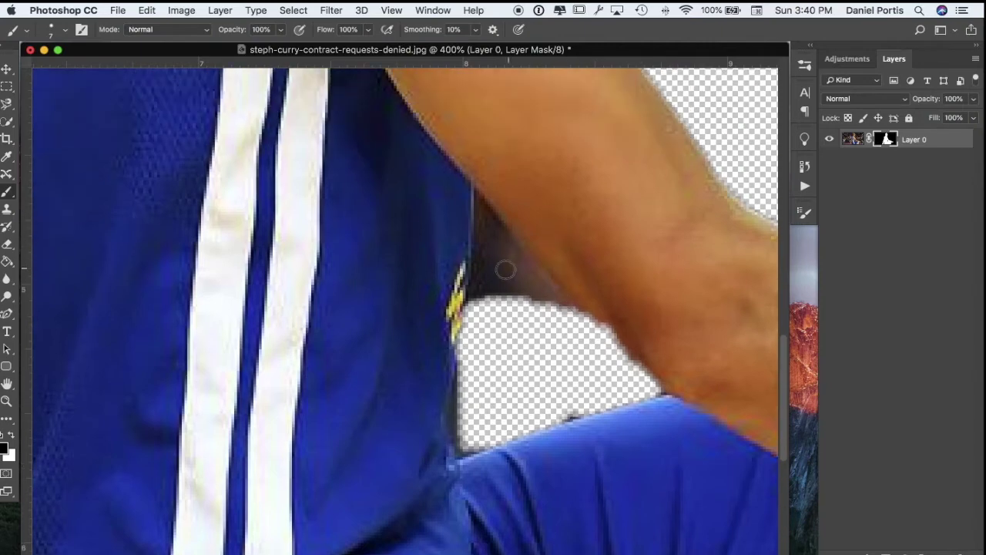
mouse_move(473, 389)
mouse_down()
mouse_move(467, 377)
mouse_move(470, 453)
mouse_move(544, 436)
mouse_move(568, 414)
mouse_up()
key(super+z)
mouse_move(502, 423)
mouse_down()
mouse_move(462, 451)
mouse_move(467, 416)
mouse_up()
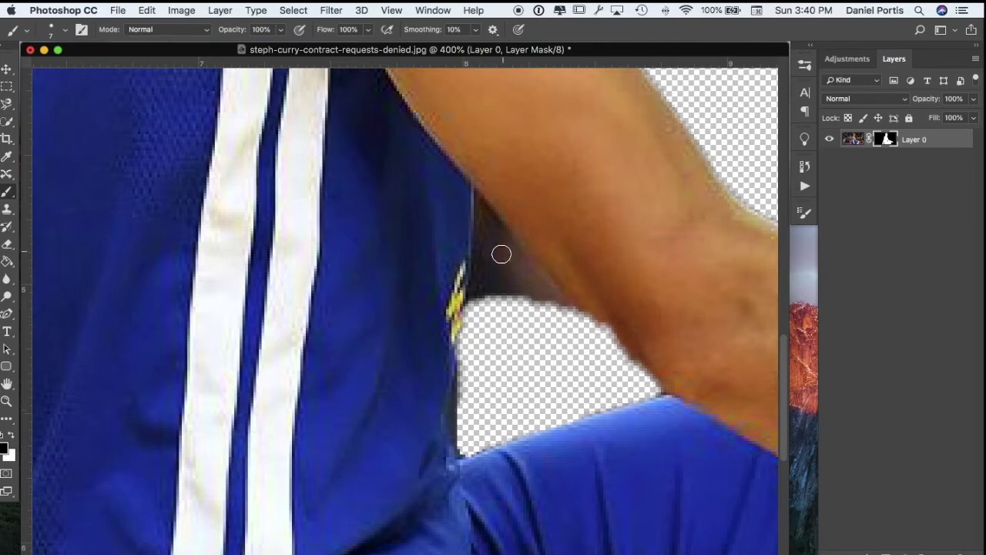
mouse_move(479, 292)
mouse_down()
mouse_move(483, 242)
mouse_move(517, 287)
mouse_move(565, 312)
mouse_move(496, 233)
mouse_move(487, 302)
mouse_up()
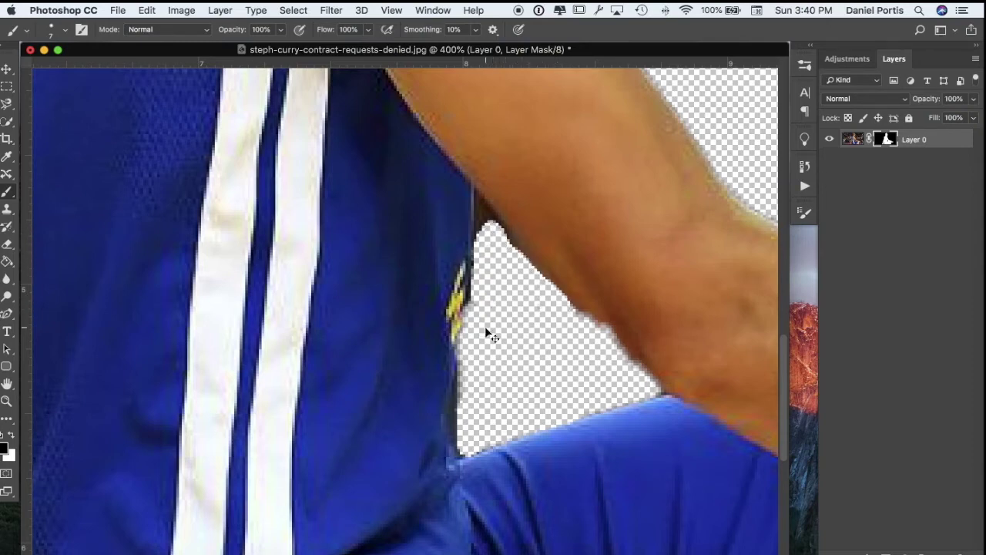
Zoom to pixel level and mask the remaining dark armpit pixels with a 1 px brush
key(super+equal)
key(super+equal)
key(super+equal)
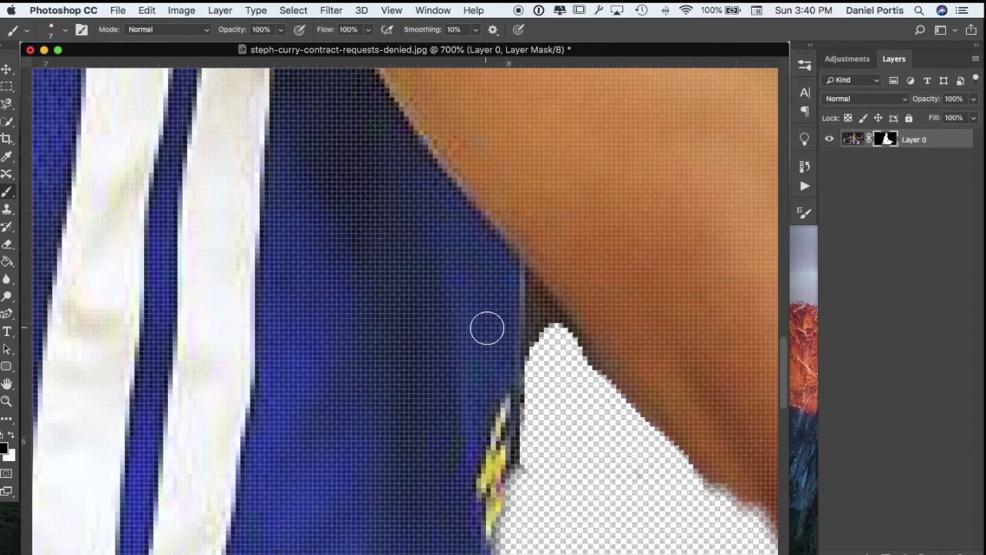
mouse_move(555, 356)
mouse_down()
mouse_move(542, 319)
mouse_move(542, 348)
mouse_move(542, 334)
mouse_up()
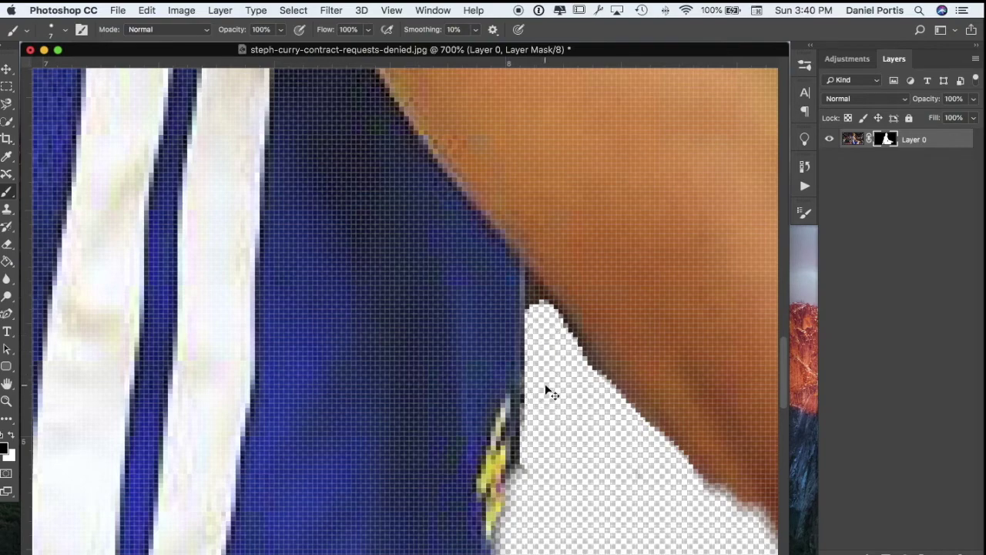
key(super+equal)
key(super+equal)
key(super+equal)
key(super+equal)
key(super+equal)
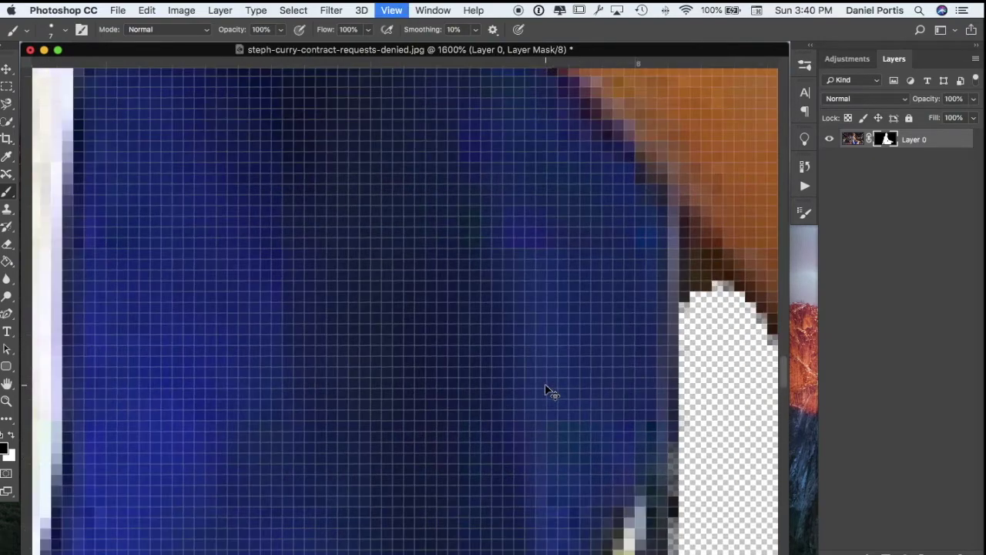
scroll(572, 313, right, 5)
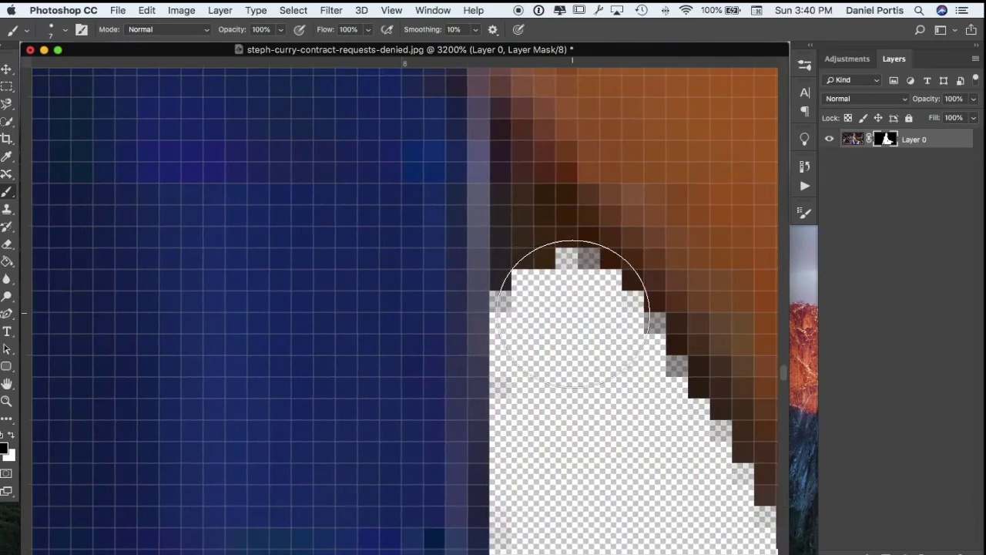
key(bracketleft)
key(bracketleft)
key(bracketleft)
key(bracketleft)
key(bracketleft)
key(bracketleft)
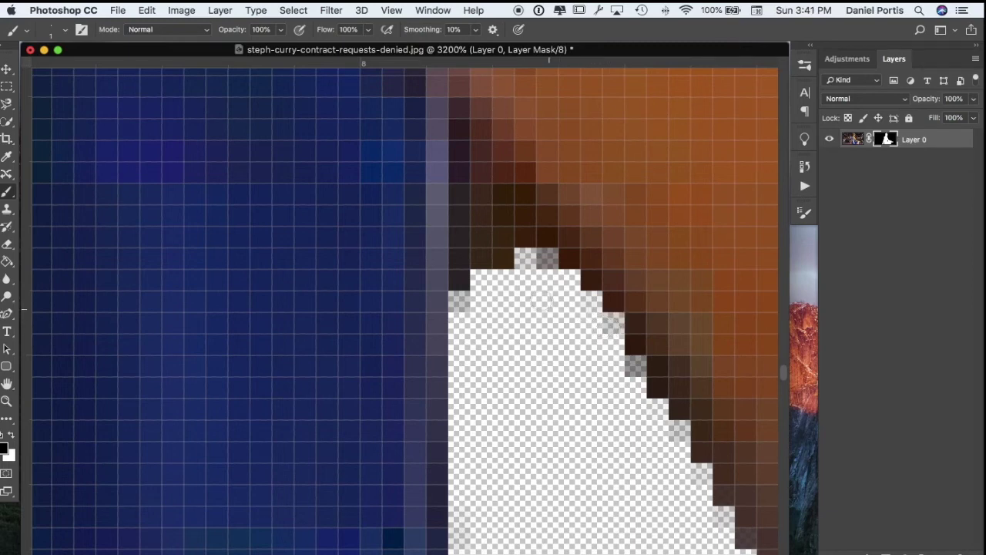
click(481, 259)
mouse_move(475, 216)
mouse_down()
mouse_move(478, 256)
mouse_move(482, 222)
mouse_move(513, 258)
mouse_move(513, 239)
mouse_move(487, 209)
mouse_move(522, 262)
mouse_up()
mouse_move(471, 287)
mouse_down()
mouse_move(461, 242)
mouse_move(473, 214)
mouse_move(504, 220)
mouse_move(530, 245)
mouse_move(524, 238)
mouse_up()
mouse_move(462, 210)
mouse_down()
mouse_move(467, 175)
mouse_move(495, 221)
mouse_up()
key(super+1)
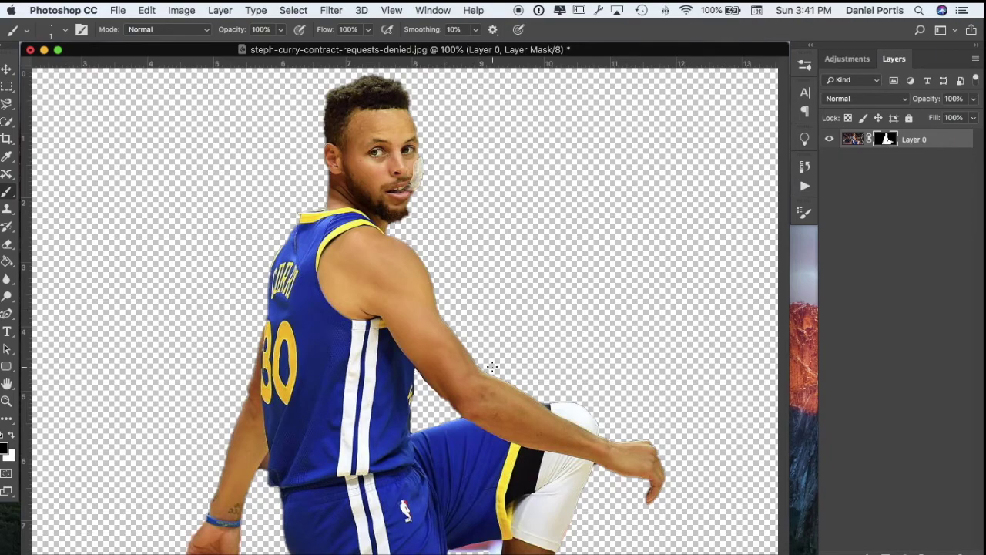
Mask out the pale band along the shorts' lower edge and beside the white sleeve
scroll(492, 365, up, 5)
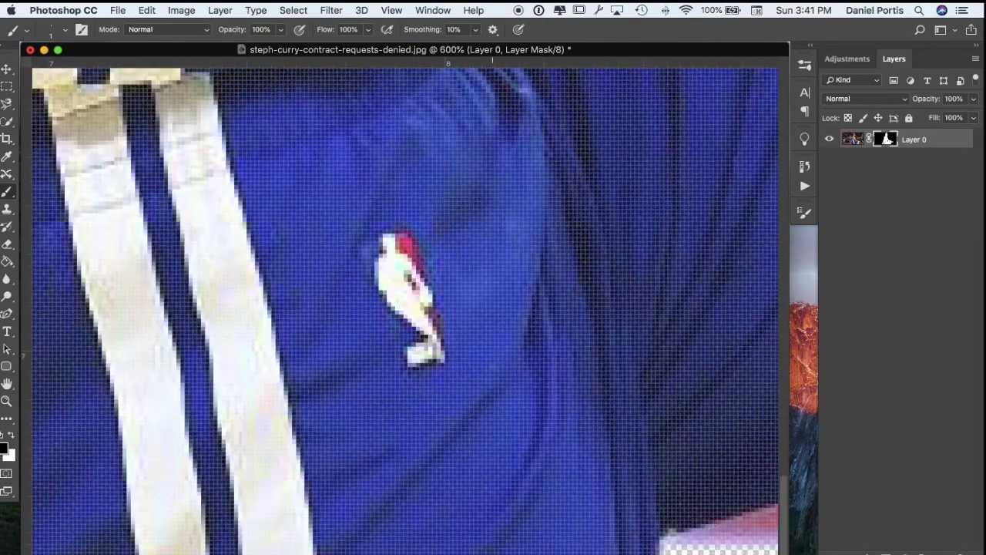
scroll(492, 365, right, 10)
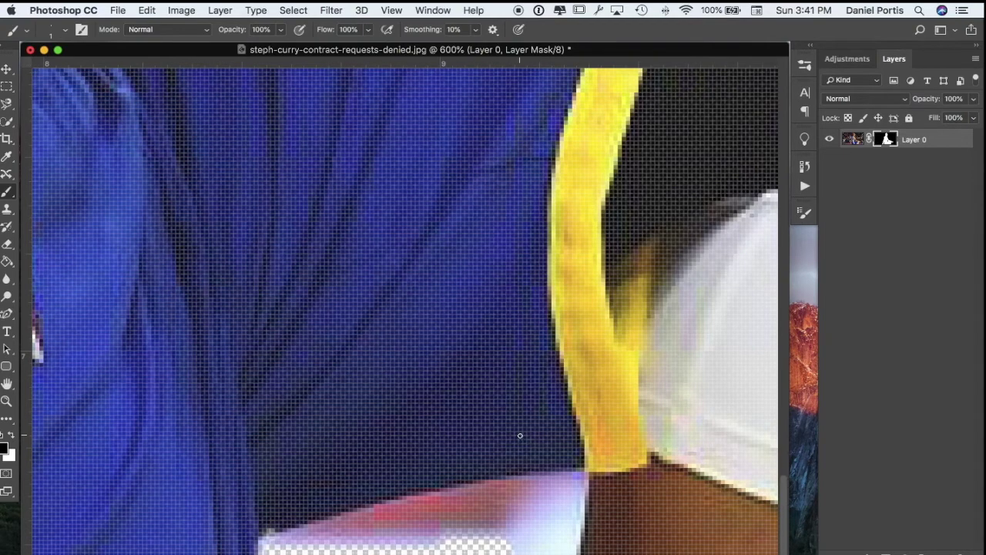
key(bracketright)
drag(520, 520, 309, 544)
mouse_move(384, 533)
mouse_down()
mouse_move(538, 511)
mouse_move(450, 539)
mouse_move(562, 546)
mouse_move(563, 493)
mouse_move(323, 539)
mouse_up()
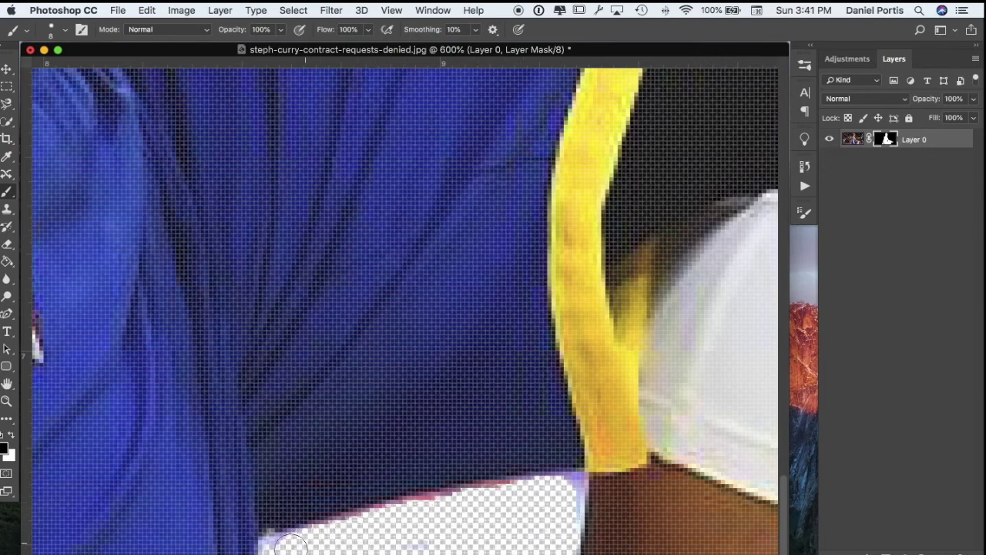
mouse_move(570, 491)
mouse_down()
mouse_move(569, 522)
mouse_move(497, 501)
mouse_up()
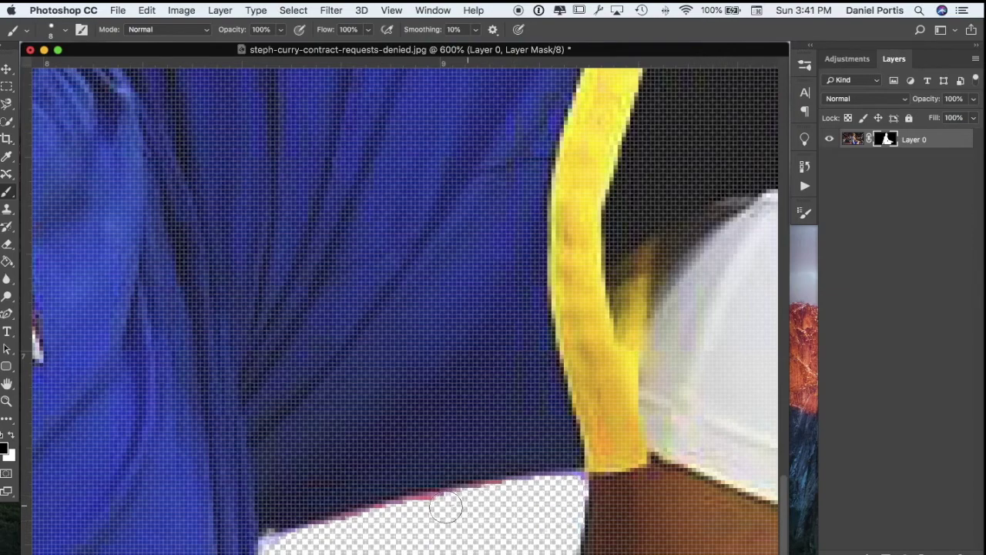
key(super+1)
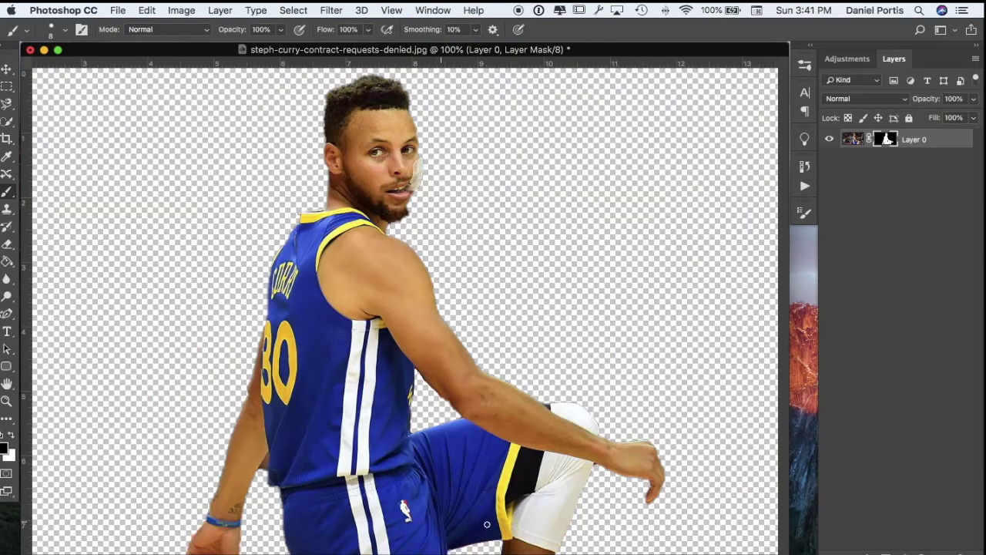
Open Layer 0's Layer Style and try a Drop Shadow, then turn it off
double_click(944, 144)
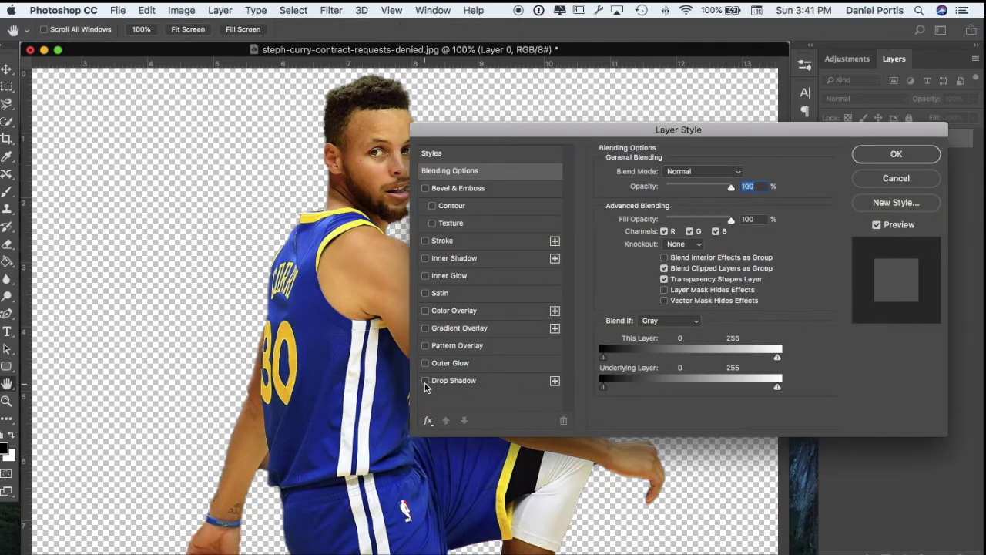
click(474, 383)
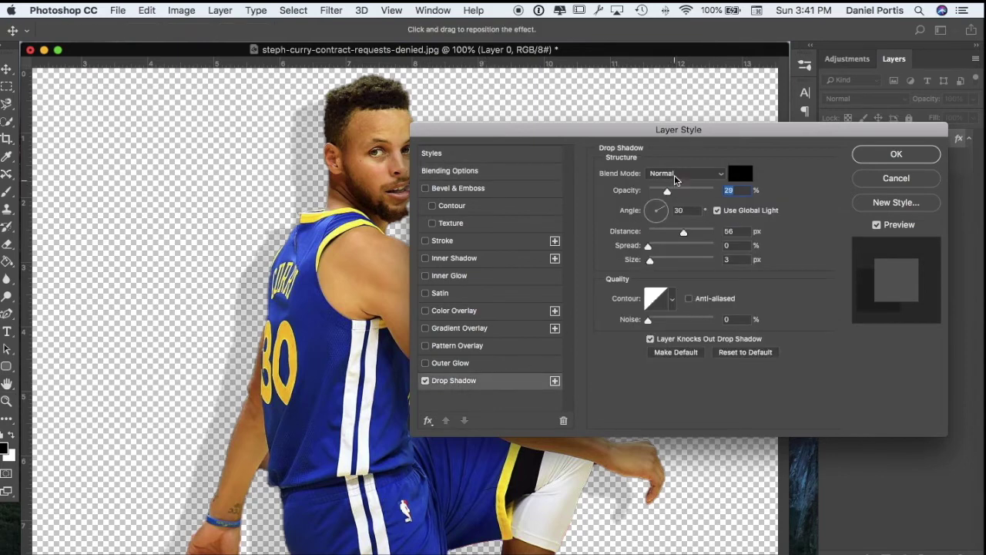
drag(646, 137, 784, 134)
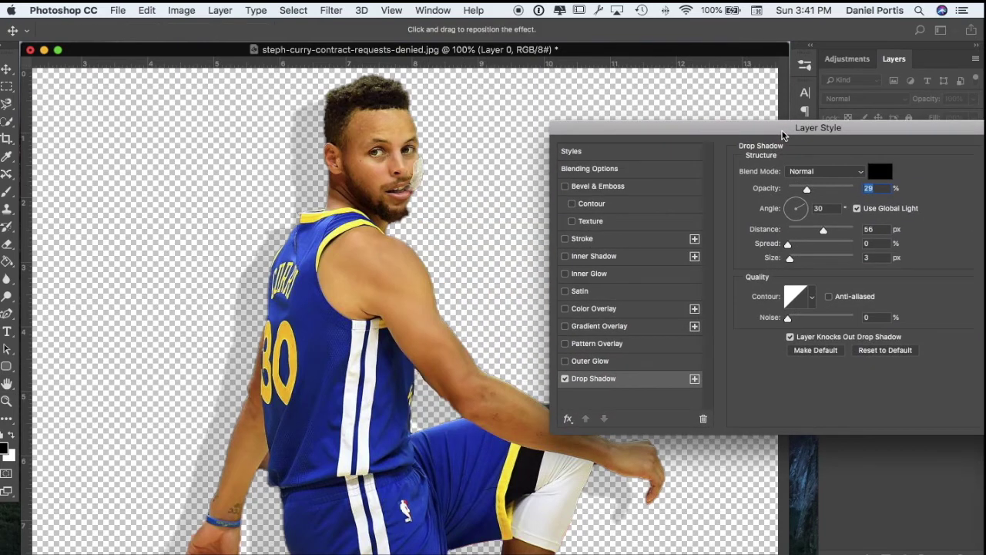
click(565, 378)
Enable the yellow Stroke effect, reduce its size from 13 to 9 px, and confirm
click(565, 239)
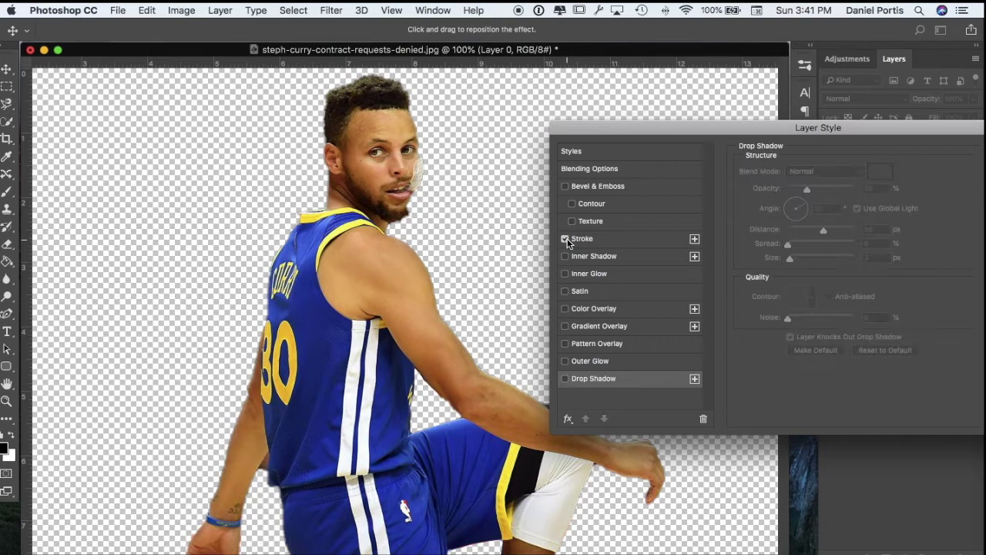
click(641, 241)
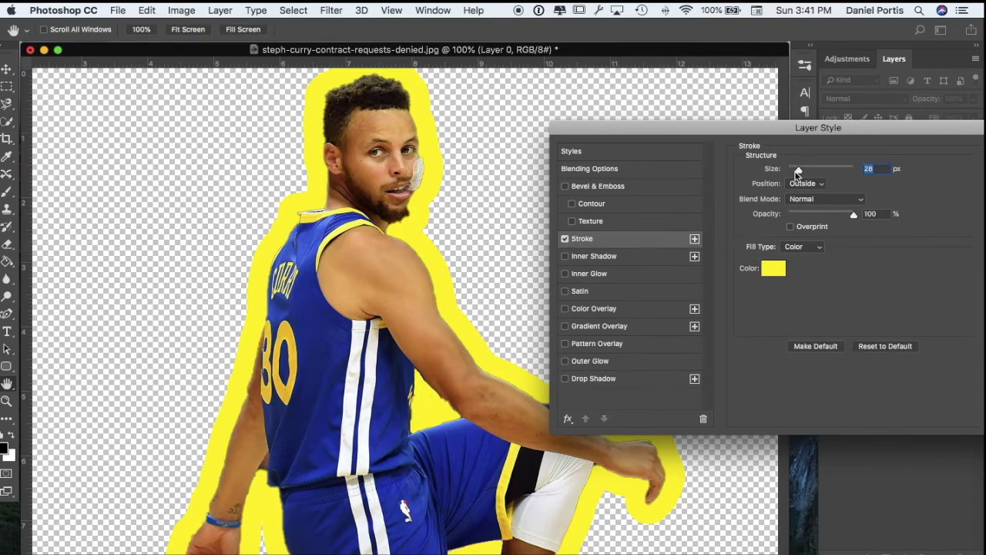
drag(796, 171, 793, 171)
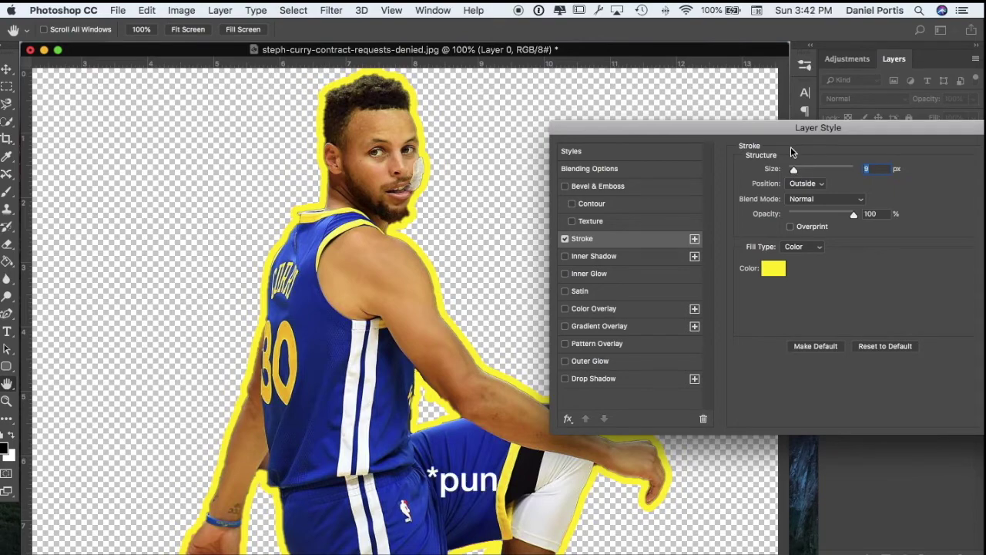
drag(767, 135, 875, 336)
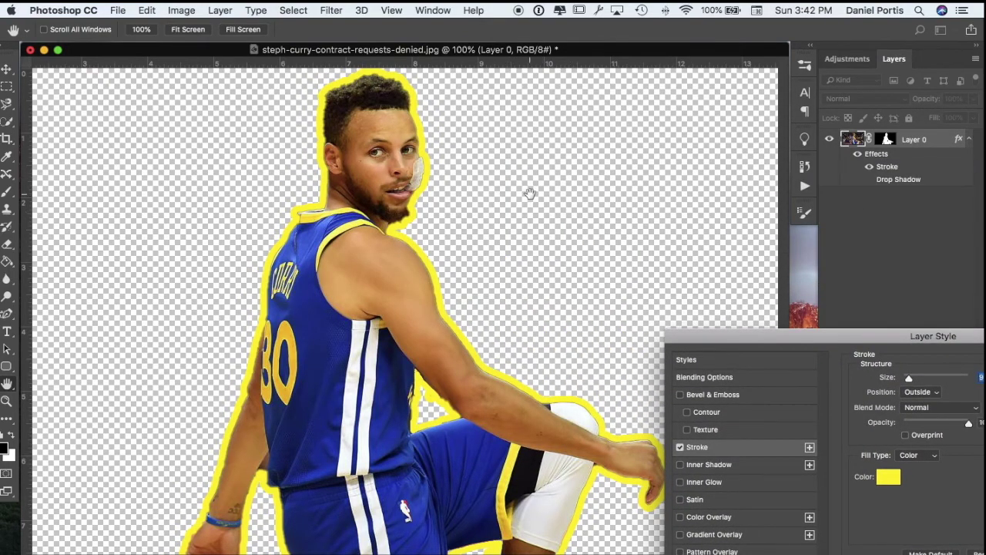
drag(762, 337, 532, 215)
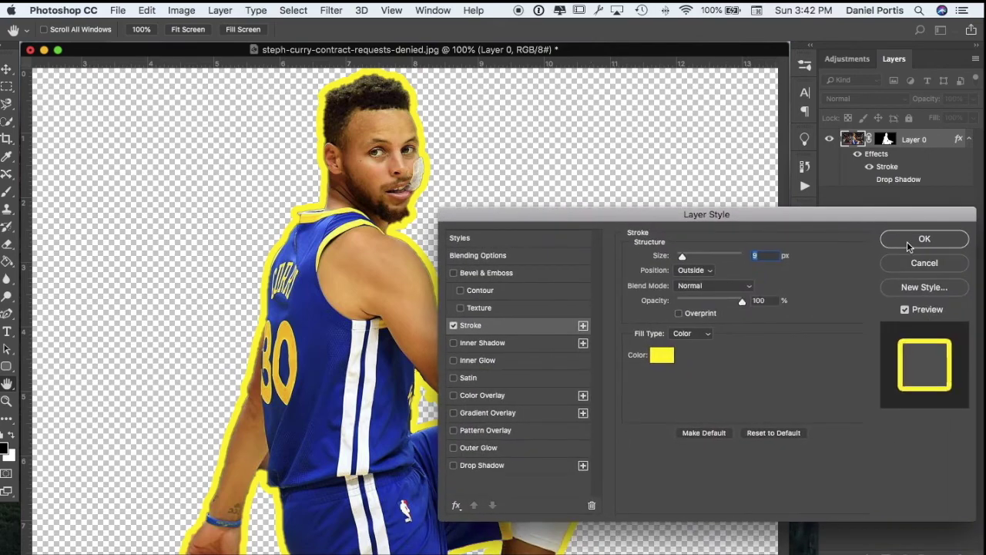
key(Return)
Paint four white 50 px dots on the Layer 0 mask beside the player
click(884, 144)
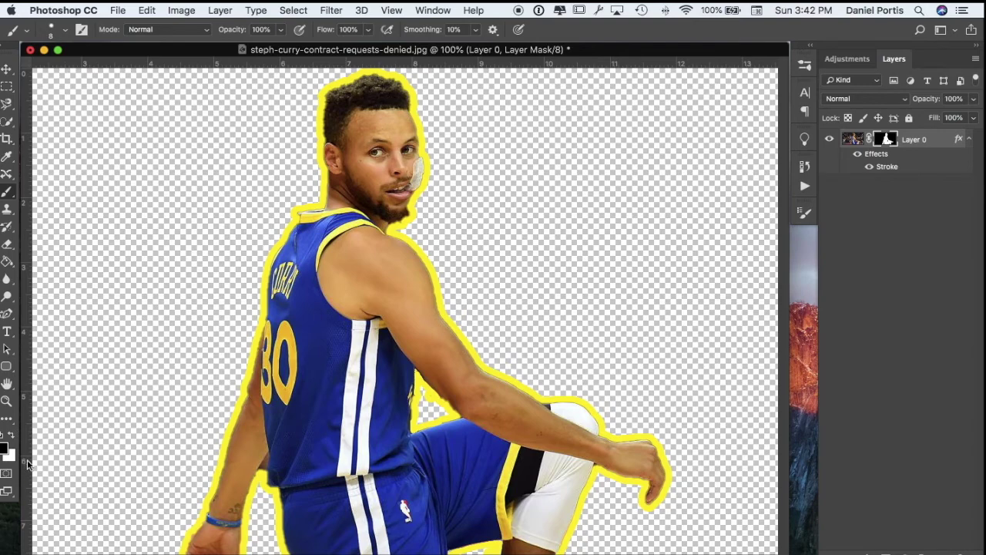
key(x)
key(bracketright)
key(bracketright)
key(bracketright)
key(bracketright)
key(bracketright)
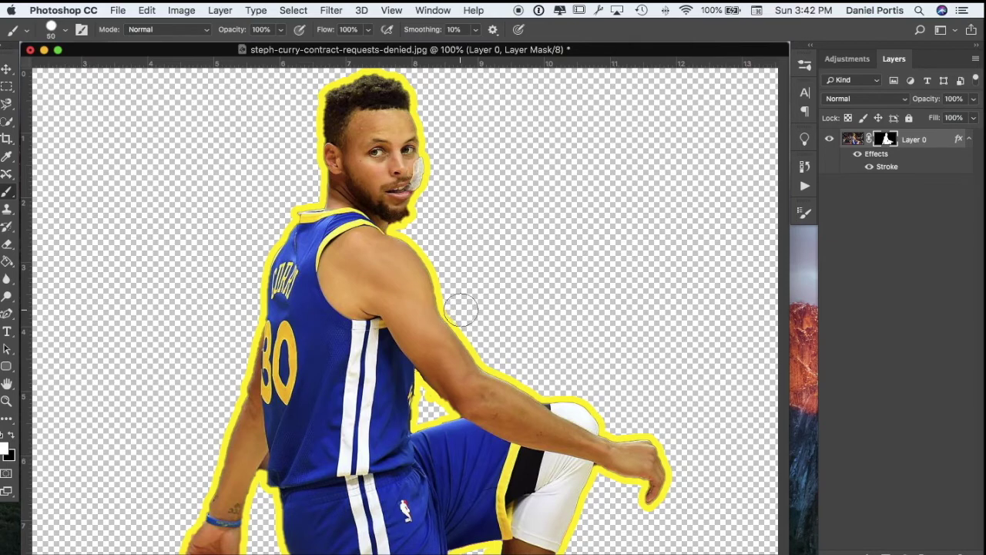
click(608, 209)
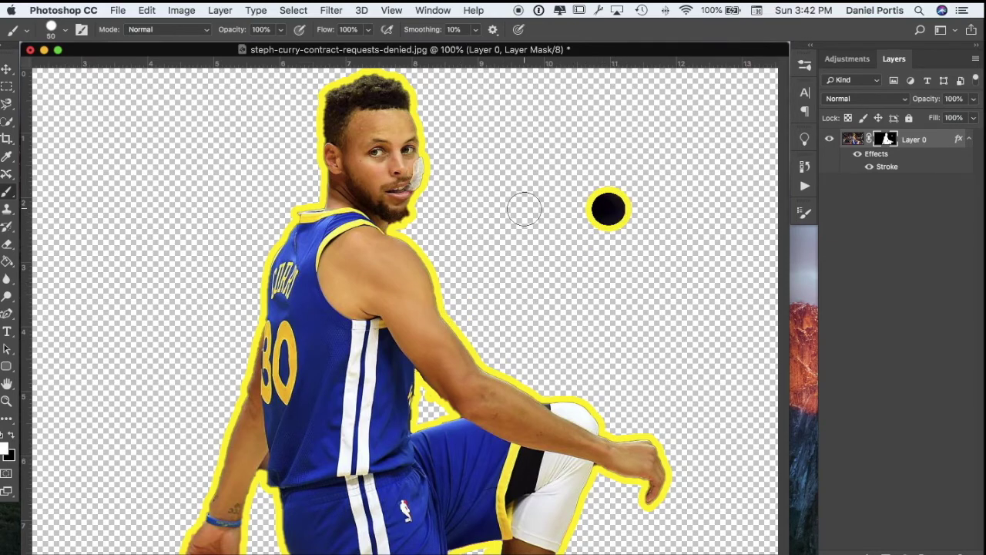
click(524, 208)
click(549, 285)
click(656, 299)
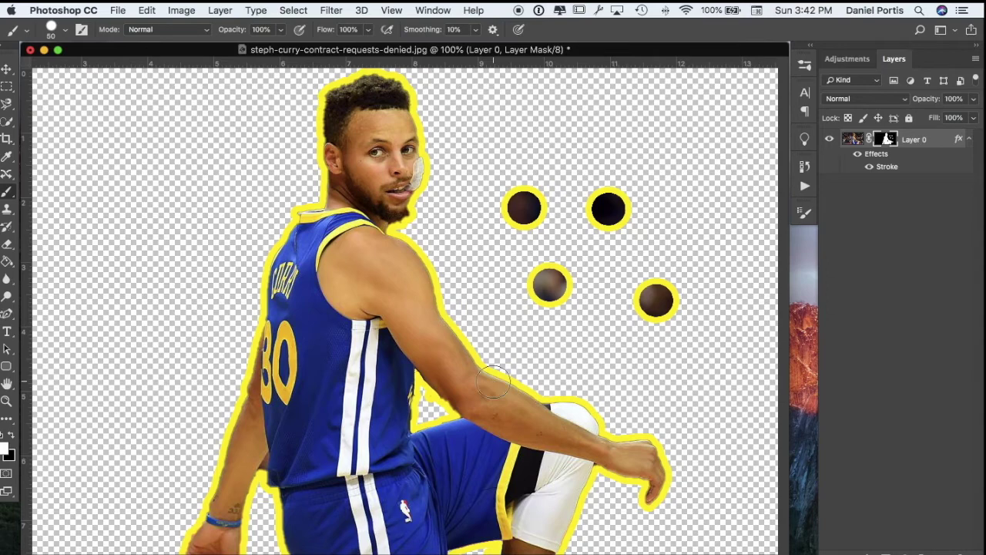
Zoom in and paint black with a 9 px brush over the yellow speck in the arm gap
key(super+equal)
key(super+equal)
key(super+equal)
key(super+equal)
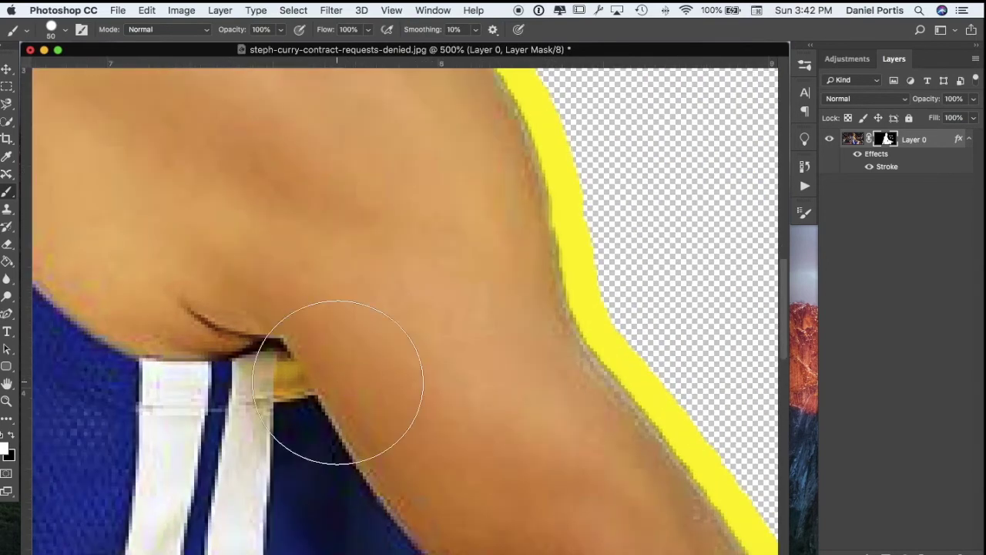
scroll(339, 377, down, 8)
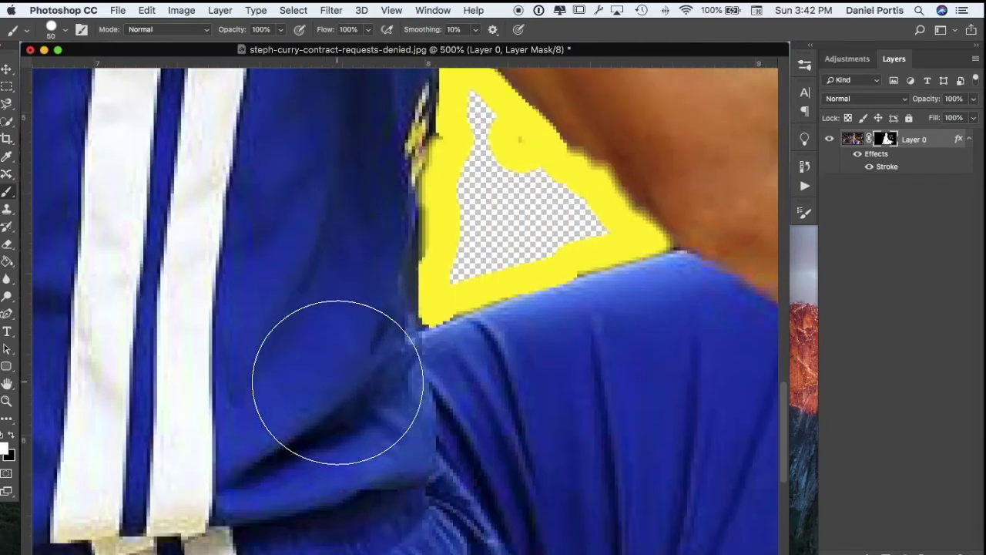
key(bracketleft)
key(bracketleft)
key(bracketleft)
key(bracketleft)
key(bracketleft)
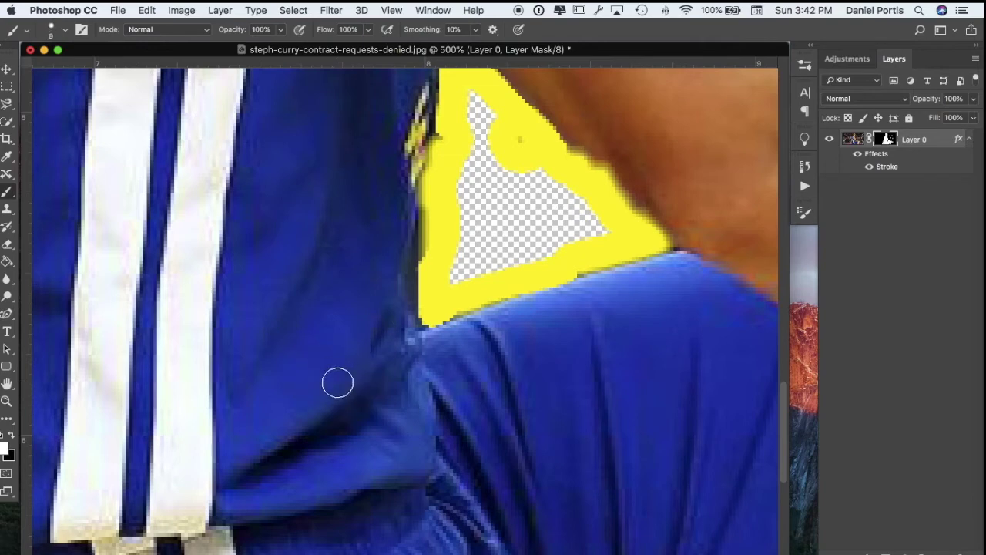
key(x)
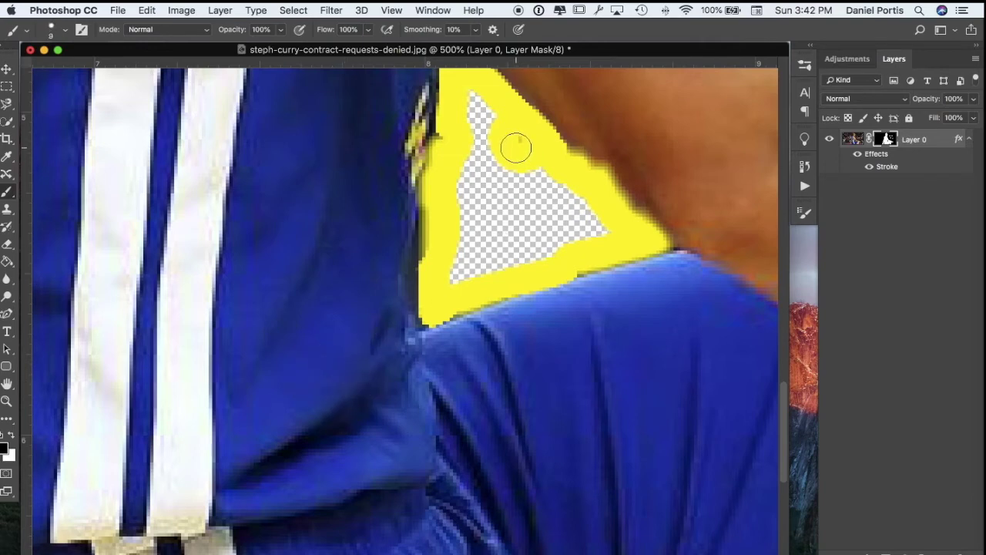
drag(515, 146, 510, 140)
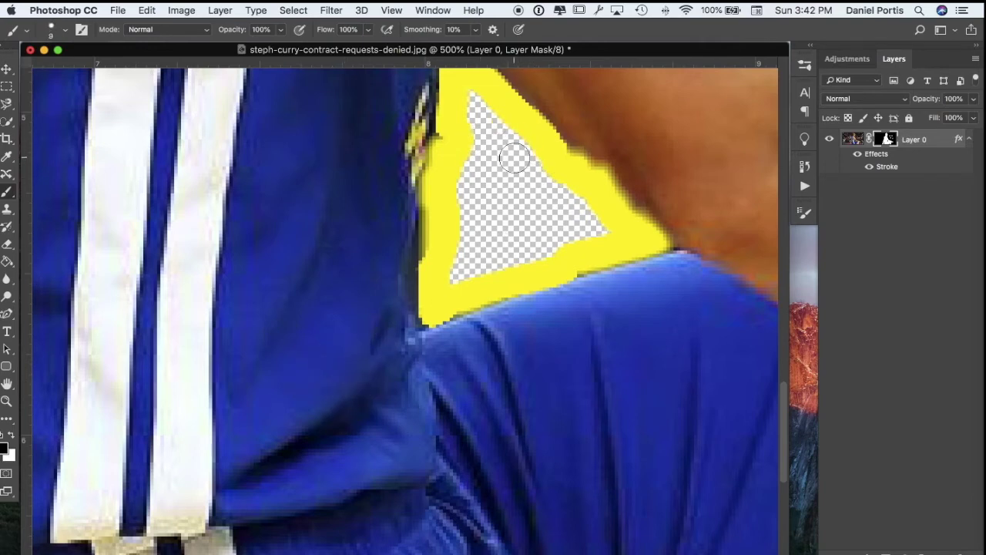
Zoom back out and paint over the four stray dots with a 70 px black brush
scroll(531, 178, right, 10)
scroll(530, 178, up, 10)
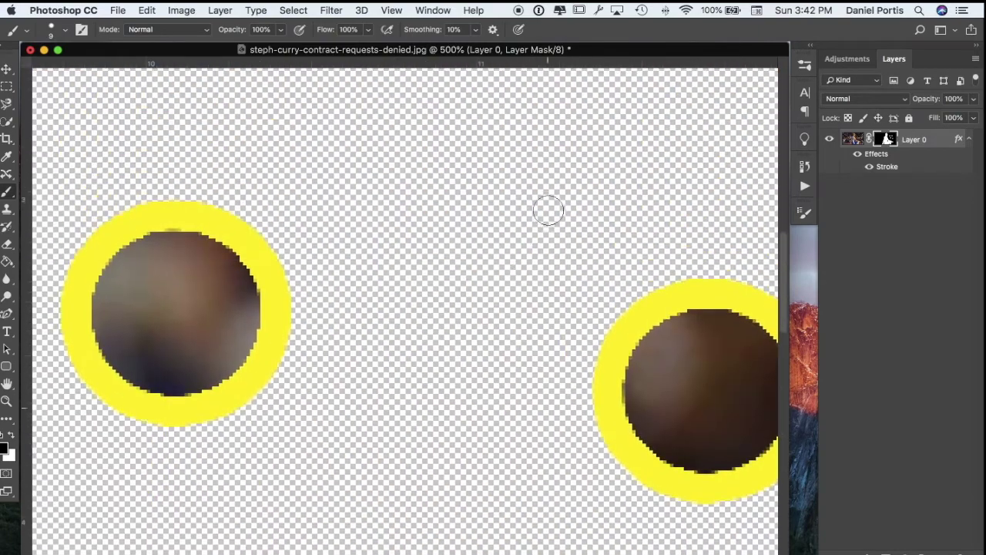
key(super+1)
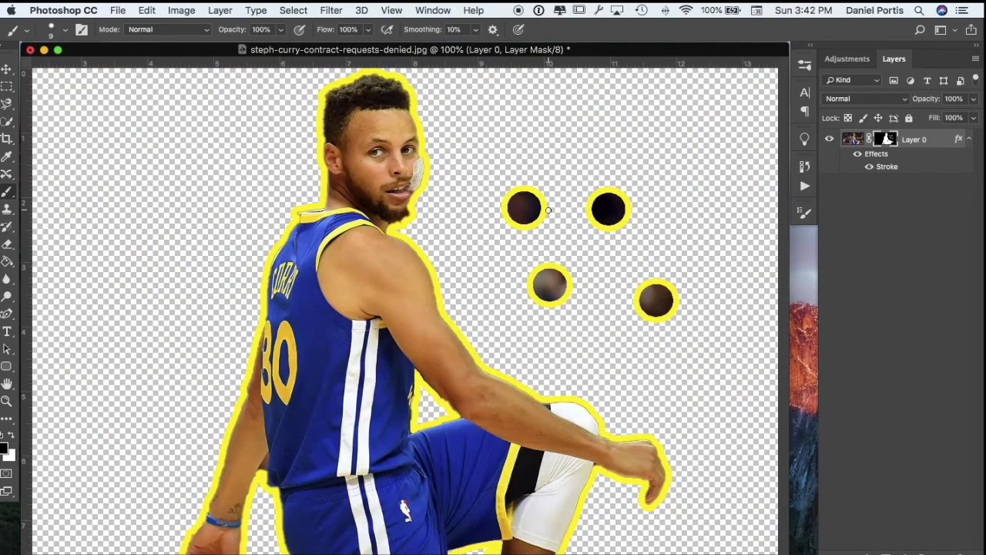
key(bracketright)
key(bracketright)
key(bracketright)
key(bracketright)
key(bracketright)
key(bracketright)
key(bracketright)
mouse_move(545, 205)
mouse_down()
mouse_move(576, 245)
mouse_move(565, 312)
mouse_move(673, 337)
mouse_move(661, 299)
mouse_move(594, 223)
mouse_move(621, 200)
mouse_up()
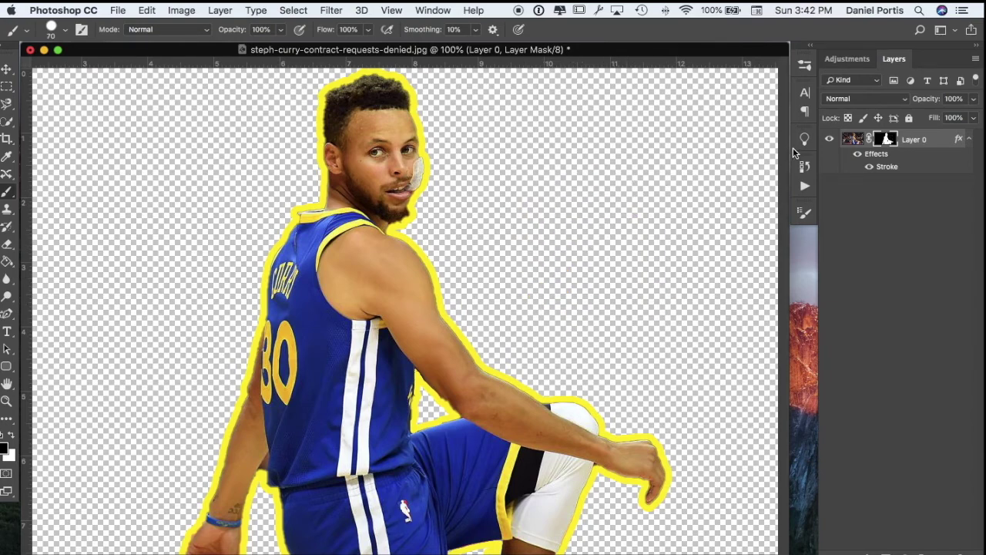
Remove the yellow Stroke effect from Layer 0 and add a new empty Layer 1
click(872, 167)
key(super+z)
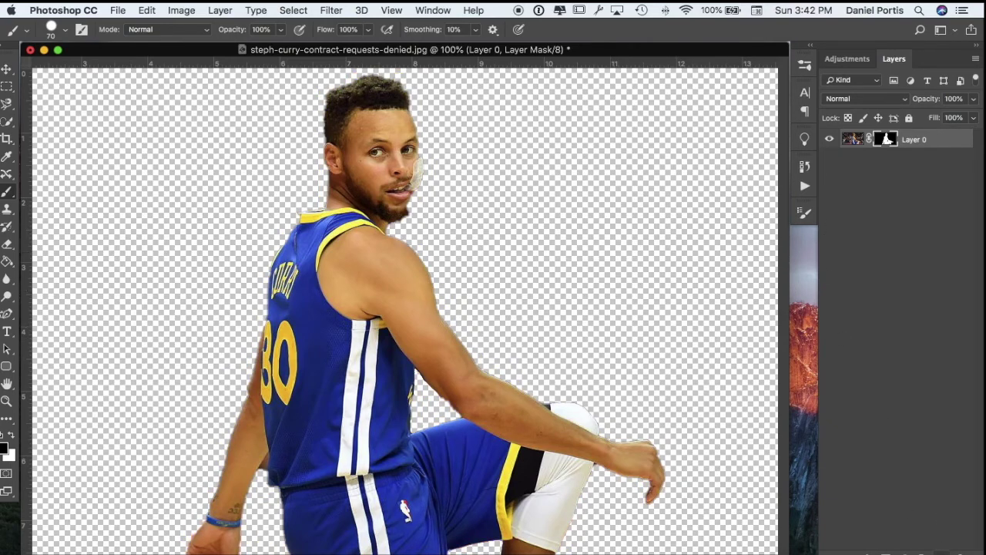
click(940, 551)
Fill Layer 1 with bright green (02ff4f) and move it below the player's Layer 0
key(shift+F5)
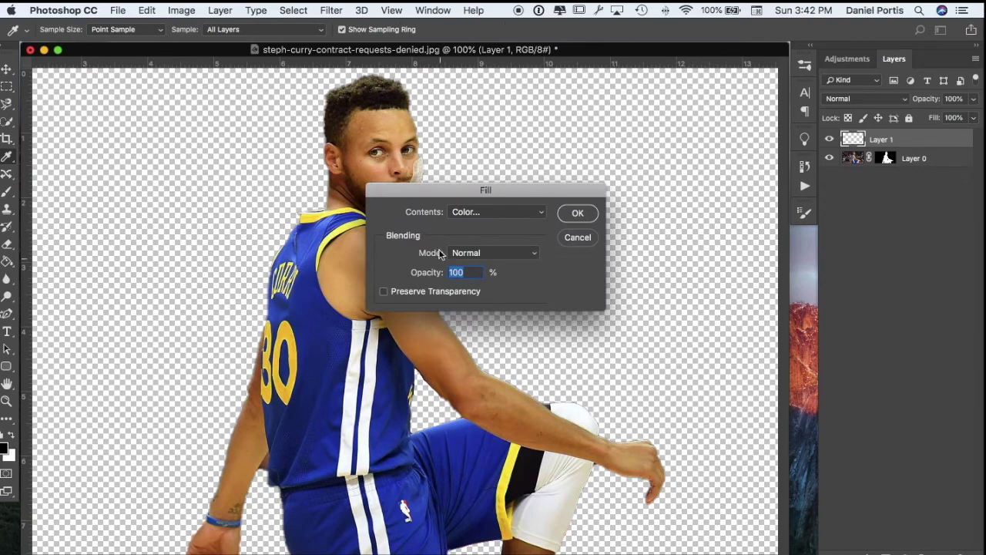
click(488, 213)
click(486, 214)
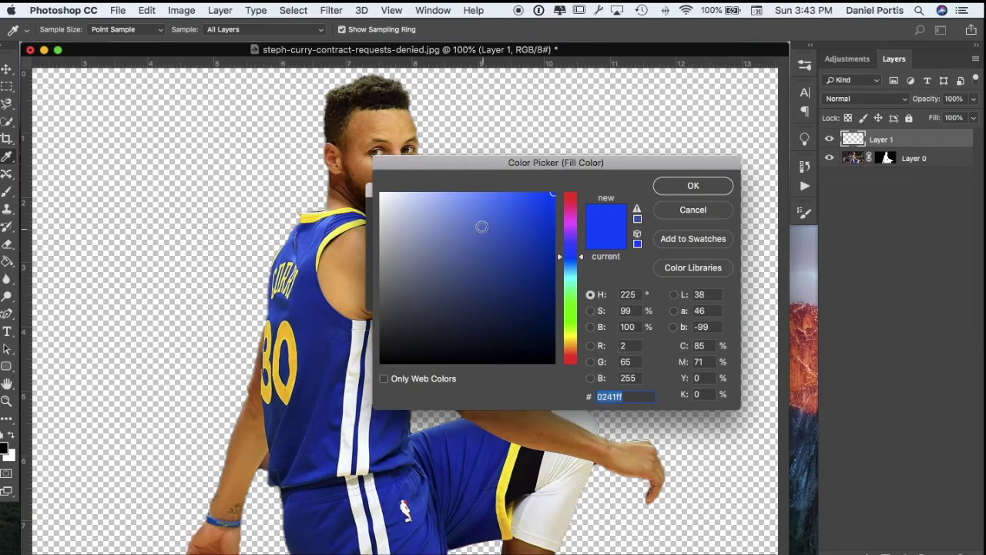
drag(572, 229, 565, 297)
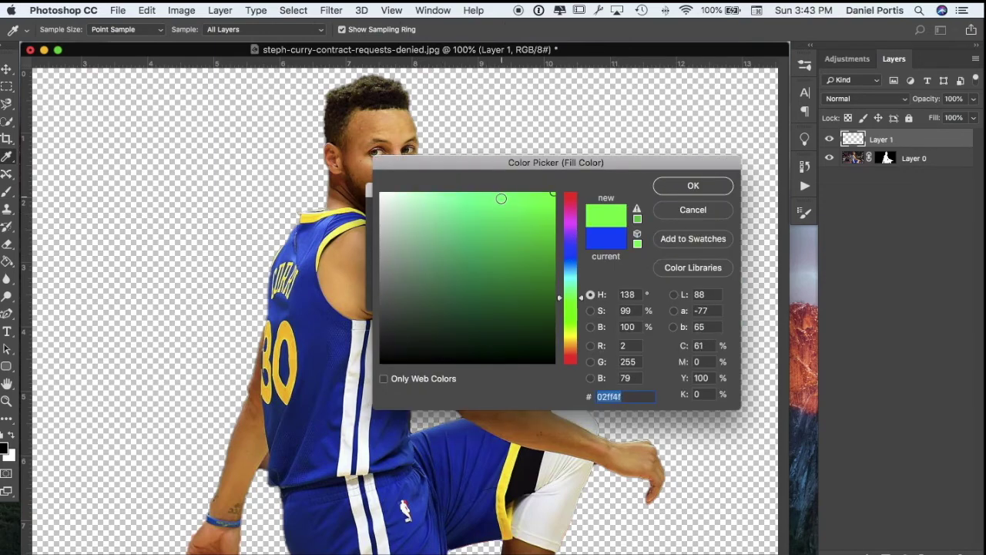
click(678, 192)
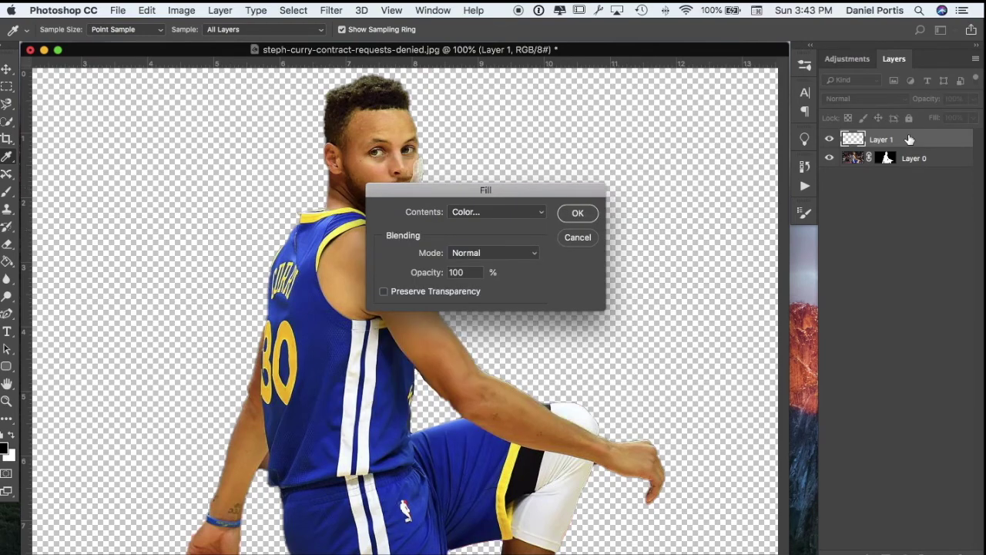
click(577, 215)
drag(914, 140, 909, 188)
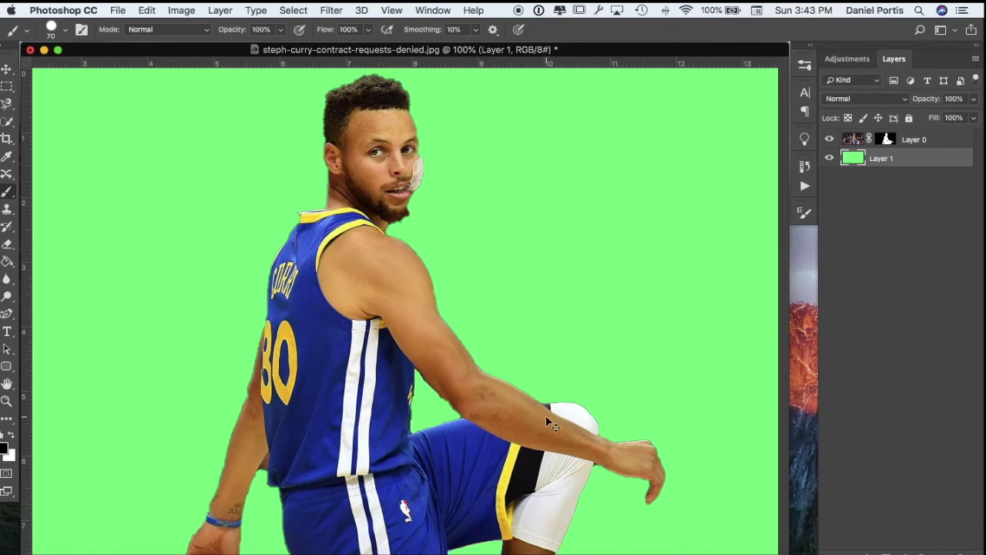
key(super+minus)
key(super+minus)
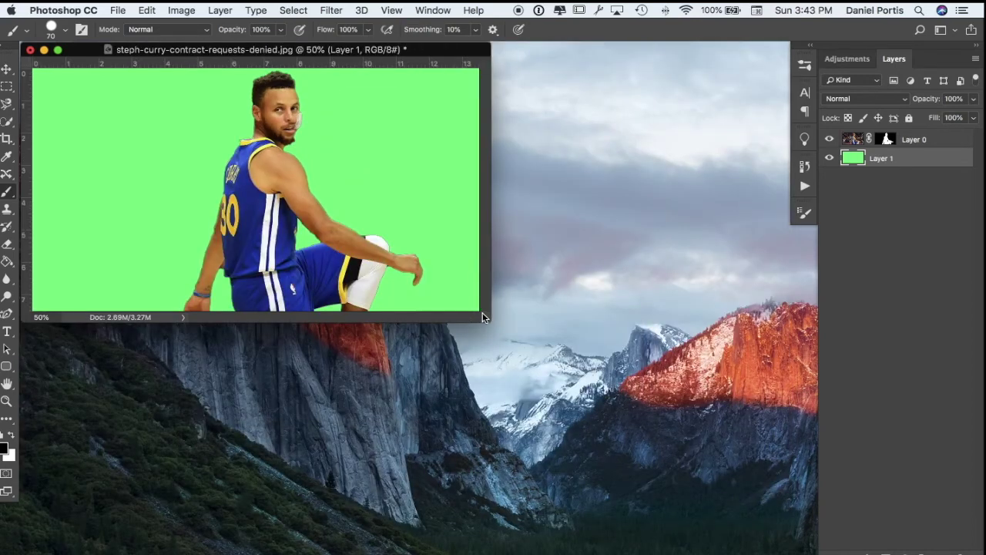
Enlarge the document window, drag the player left with the Move tool, and select his layer mask
drag(481, 317, 584, 405)
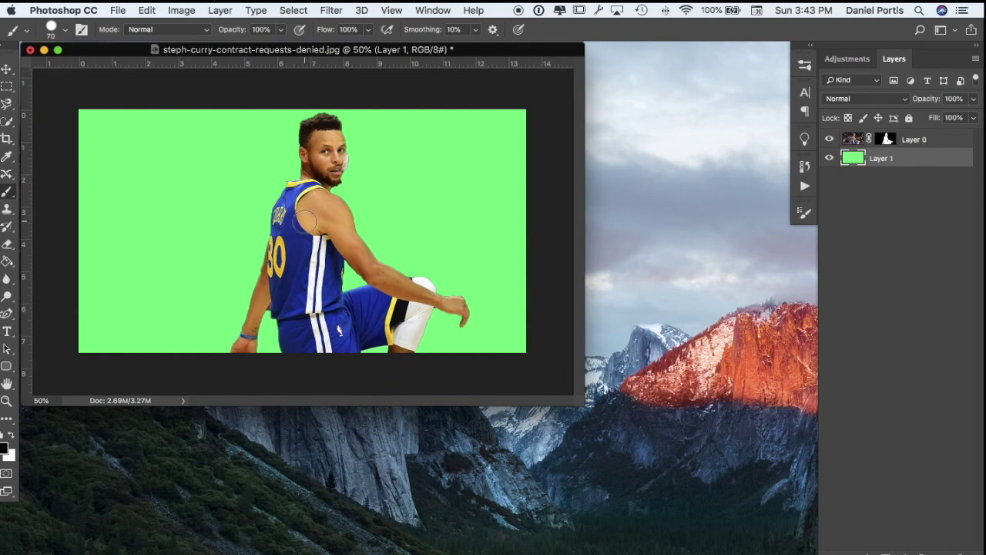
key(v)
drag(306, 221, 176, 223)
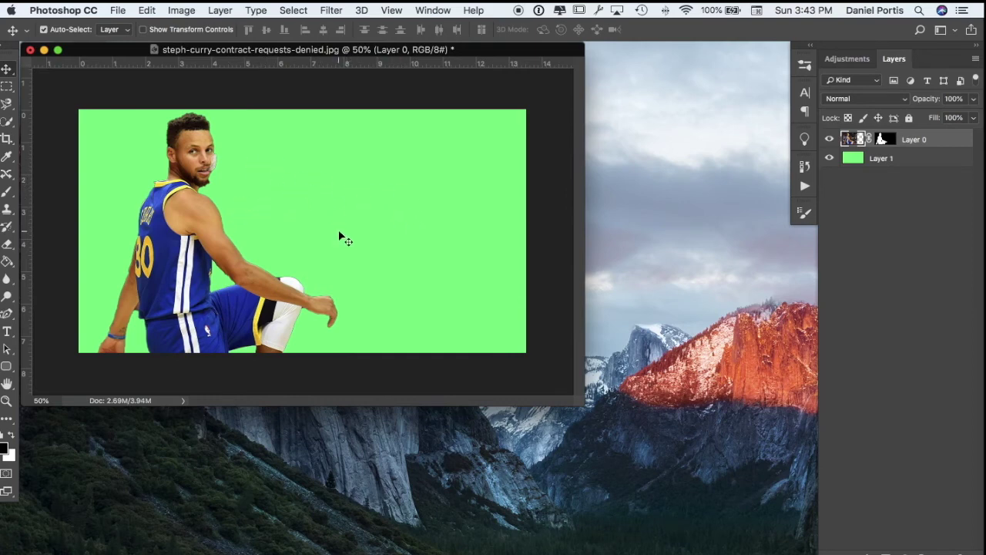
click(884, 141)
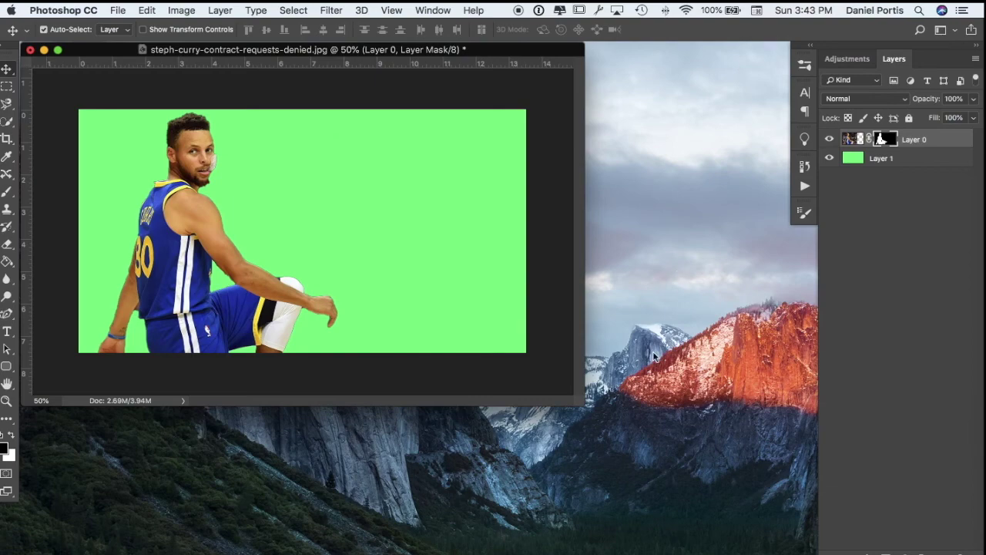
Load 47websitedesigns.com in Safari, scroll to Contact Us, and select part of the phone line
key(ctrl+Left)
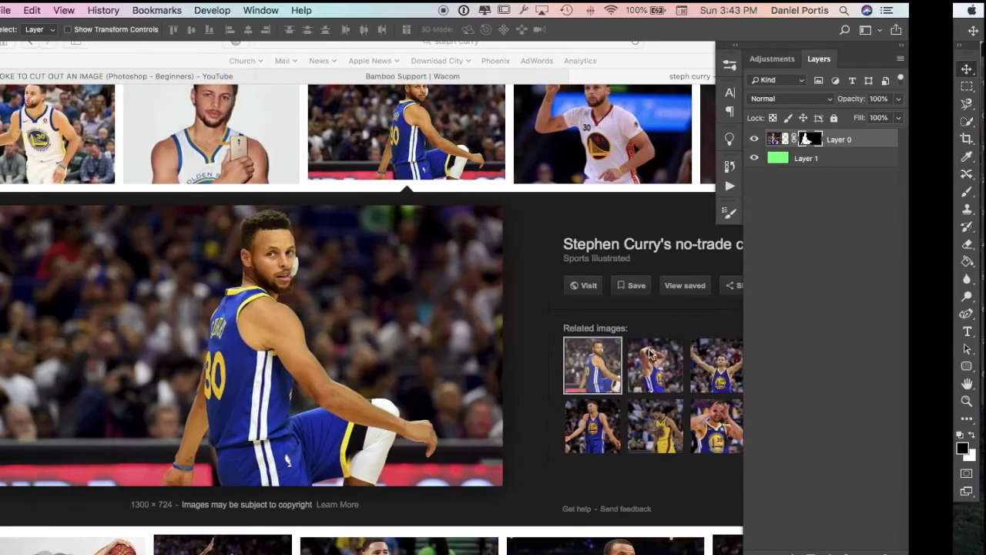
click(433, 42)
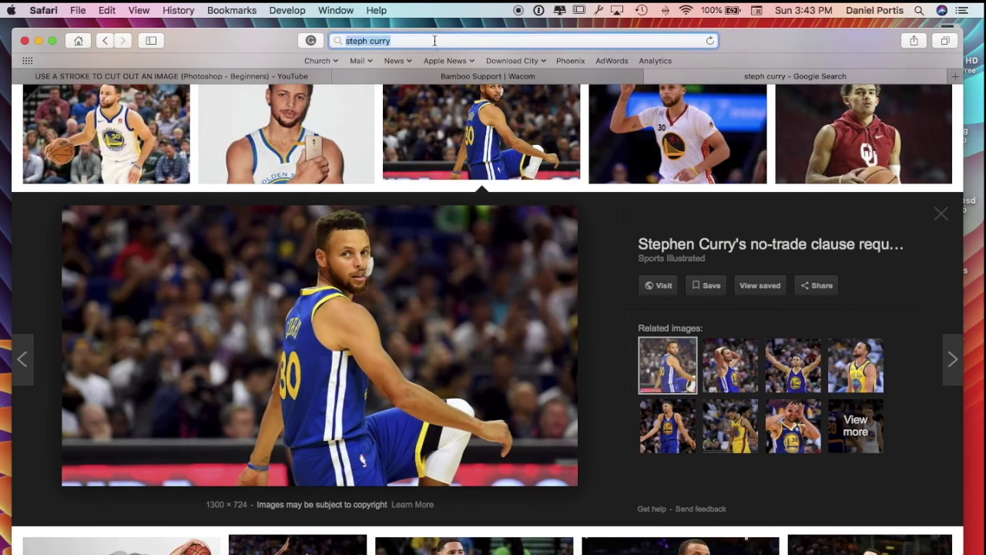
text(47websitedesigns.com)
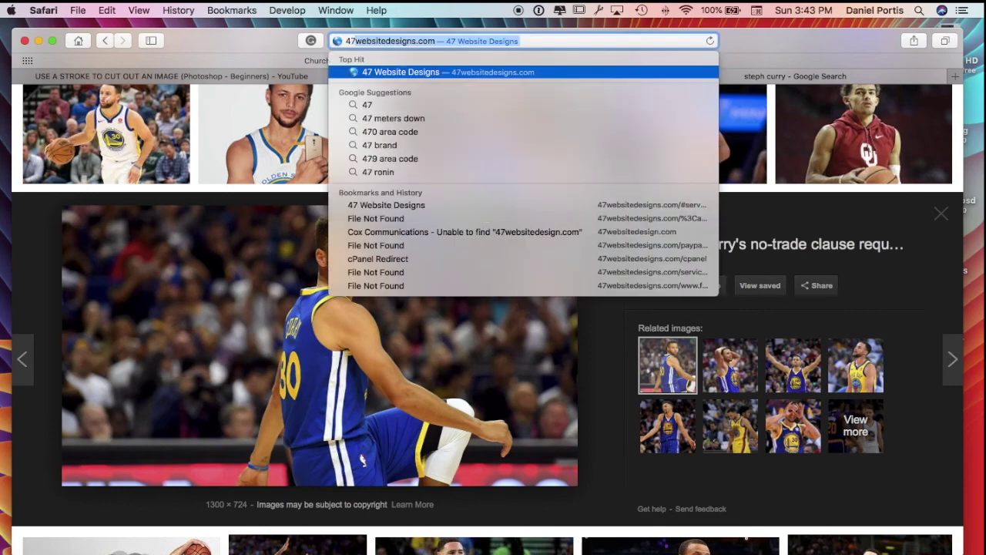
key(Return)
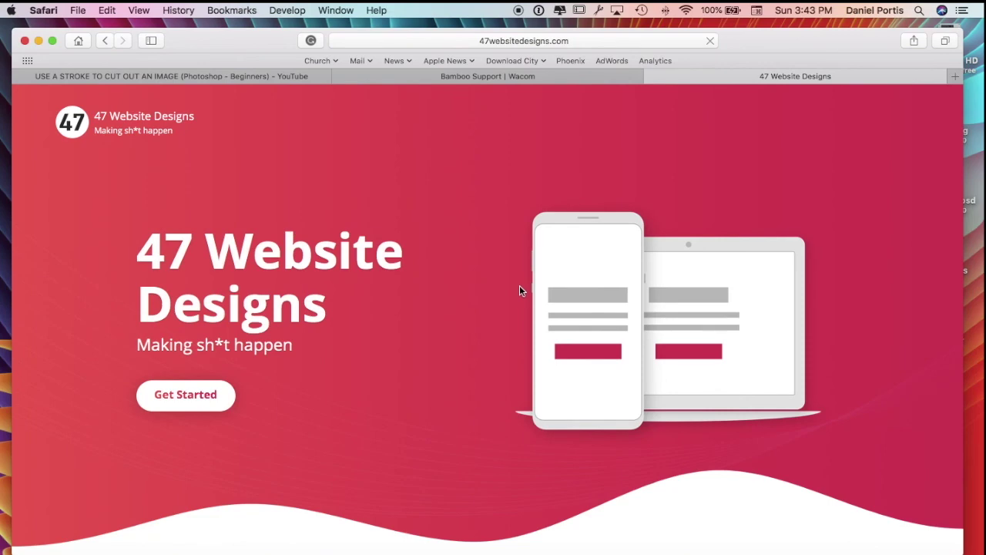
scroll(518, 300, down, 5)
scroll(510, 318, down, 15)
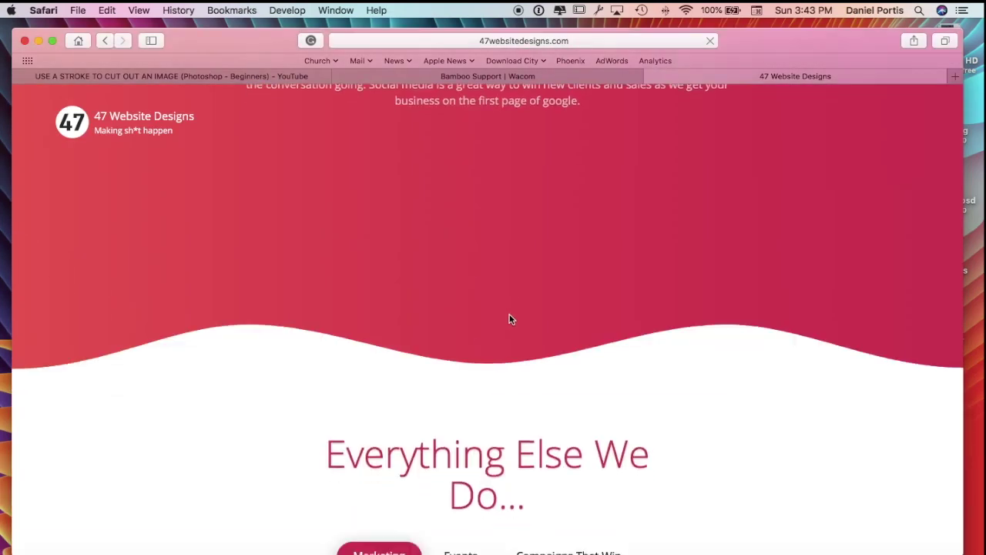
scroll(510, 318, down, 10)
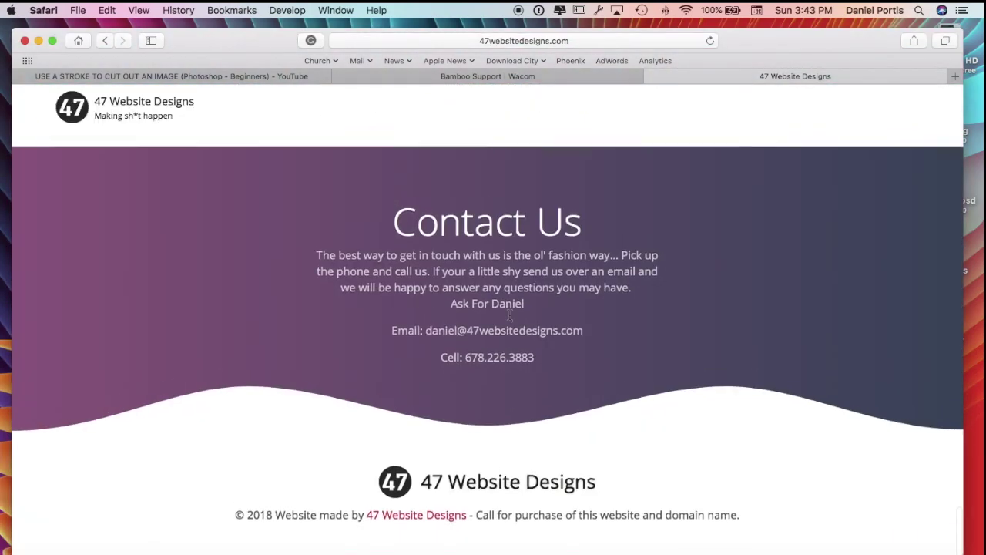
drag(470, 360, 584, 338)
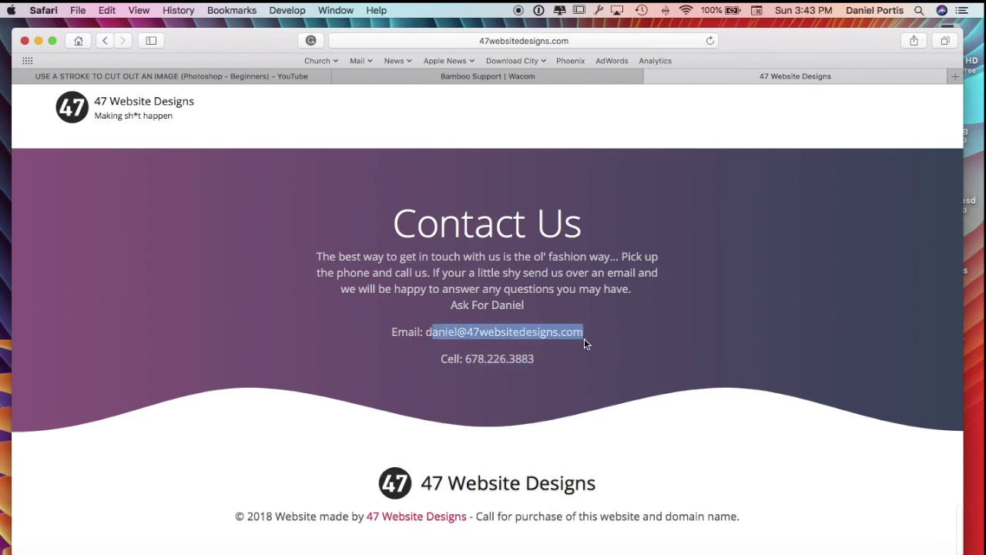